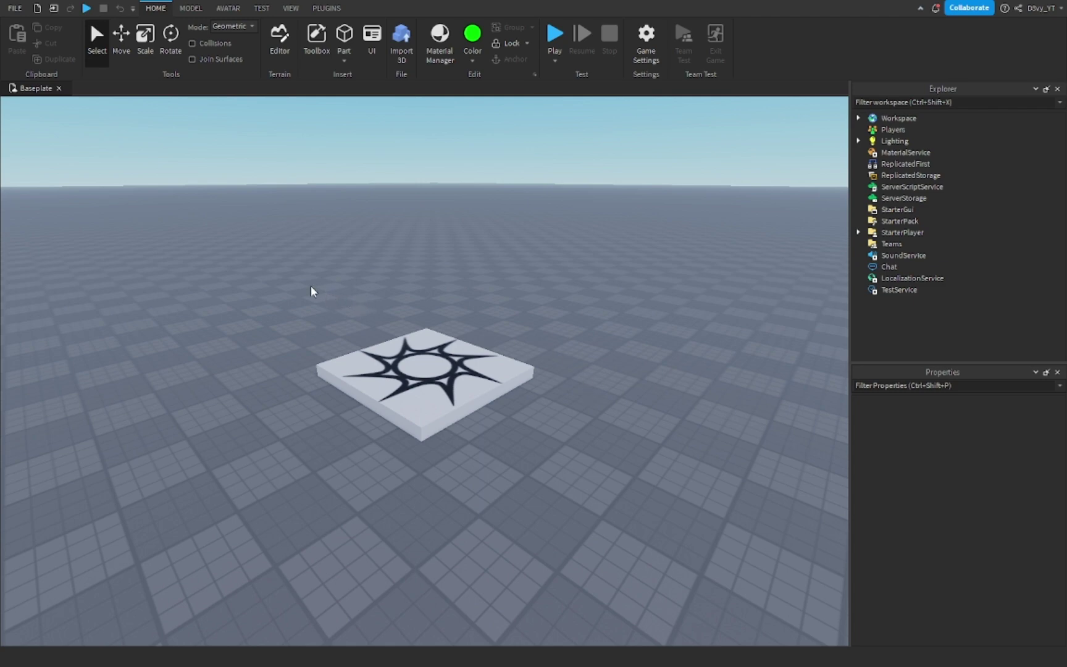
Insert and delete a test part, then select SpawnLocation and show the Plugins tab
left_click(480, 406)
left_click(590, 419)
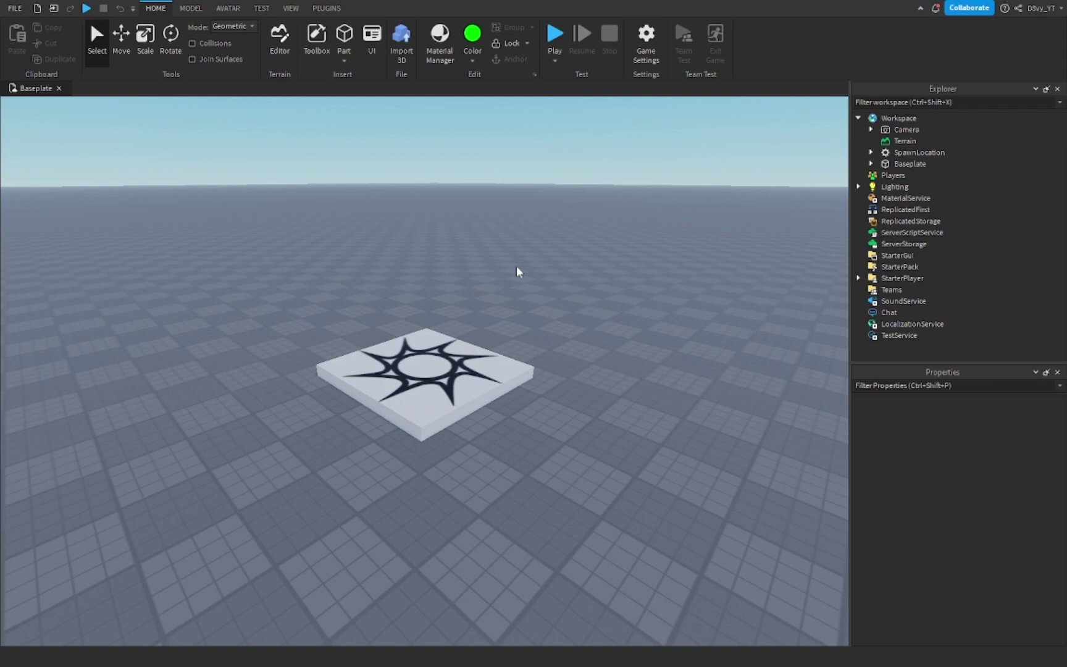
left_click(344, 38)
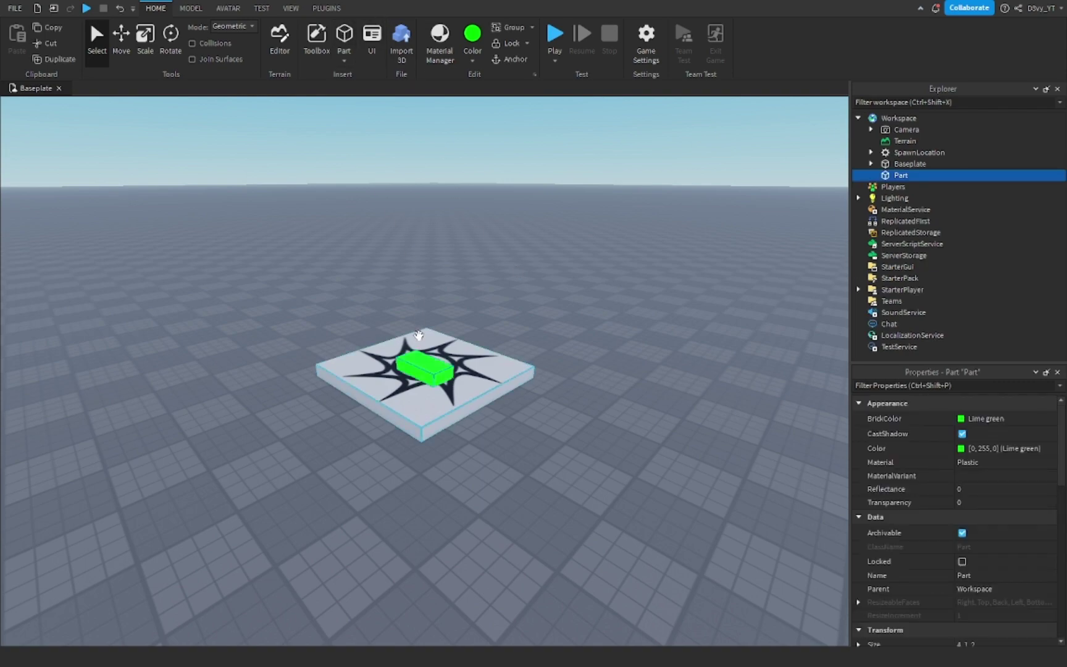
key("Delete")
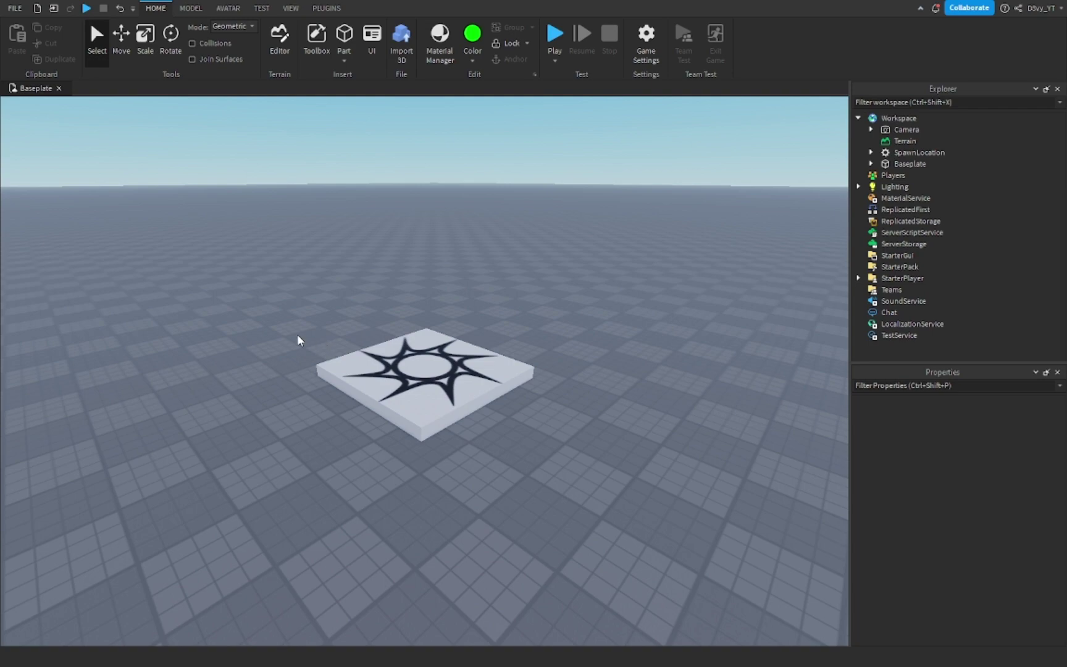
left_click(425, 392)
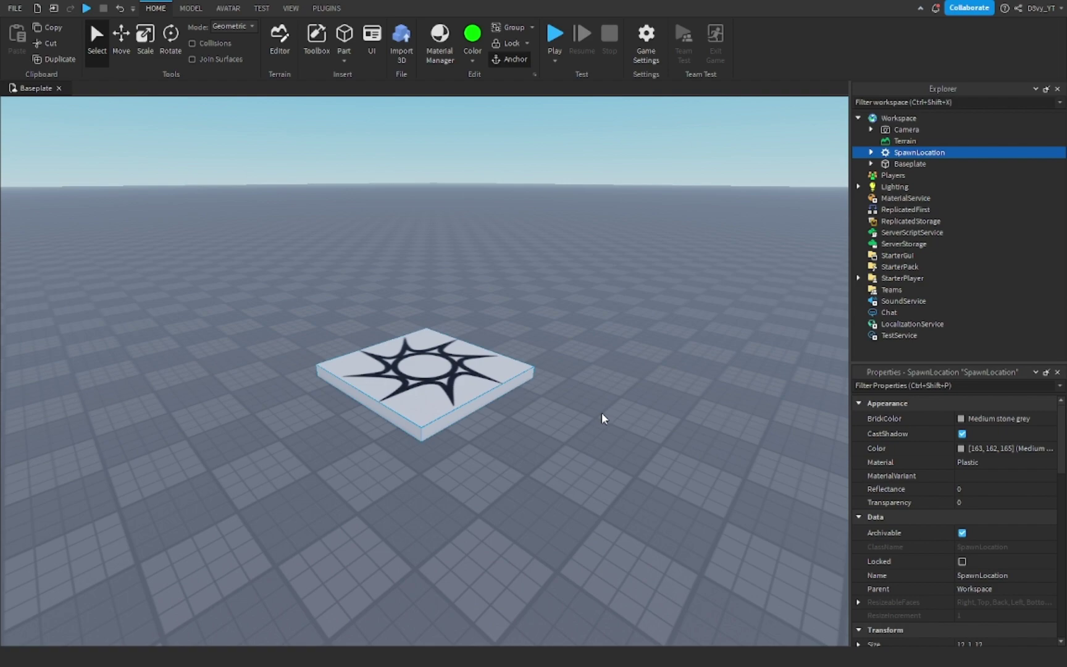
left_click(327, 8)
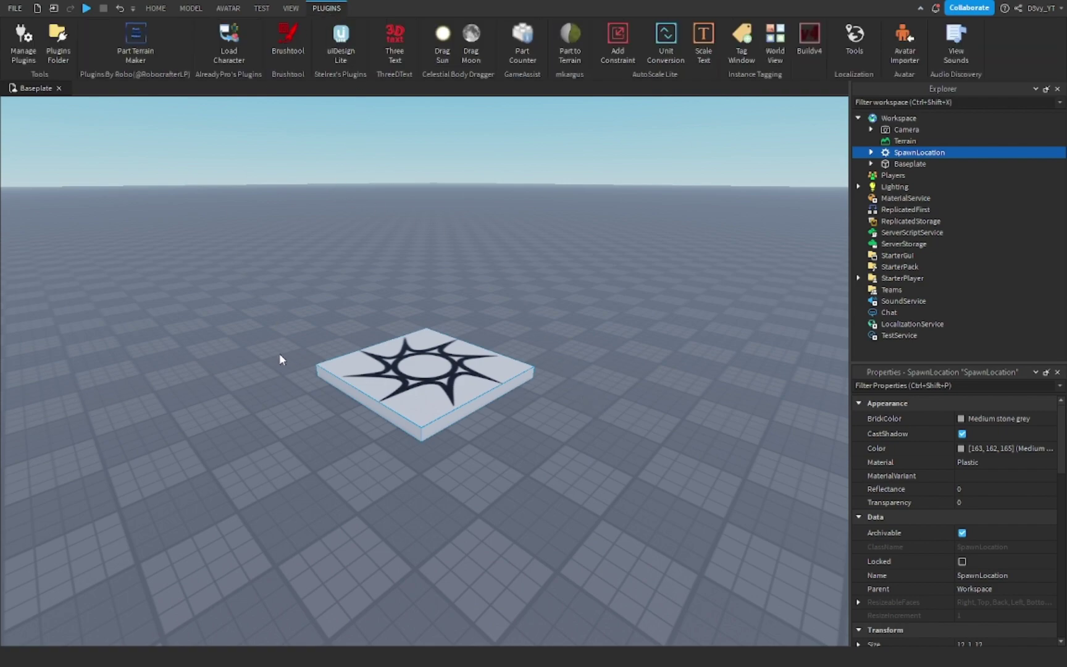
Open Part Terrain Maker and dock its panel beneath the viewport
left_click(137, 52)
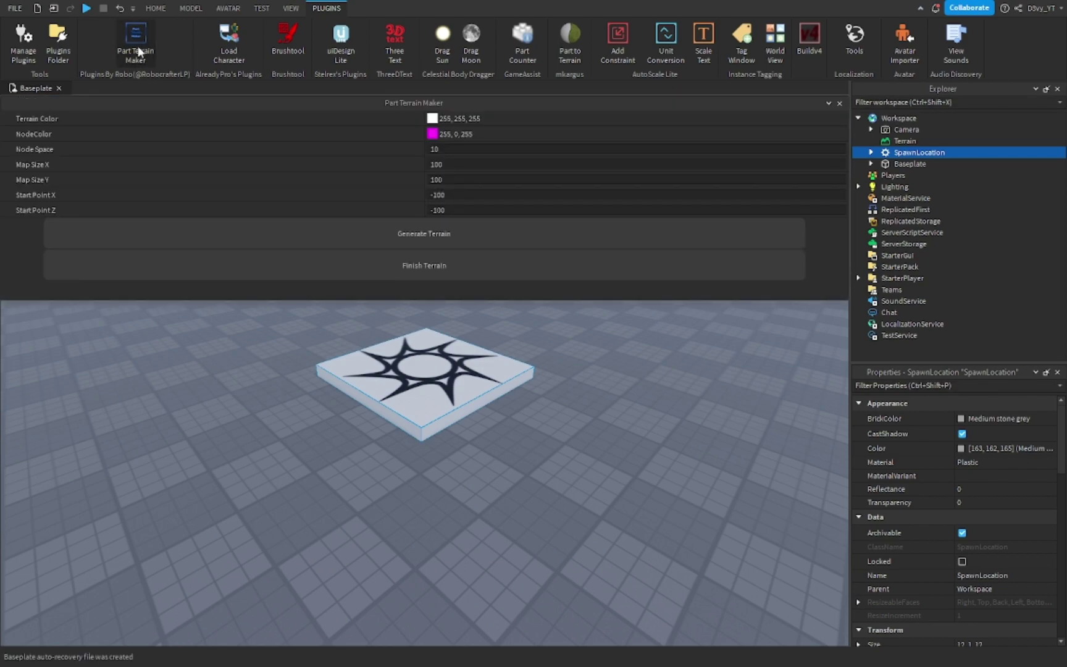
mouse_move(491, 105)
left_mouse_down()
mouse_move(485, 504)
mouse_move(498, 480)
left_mouse_up()
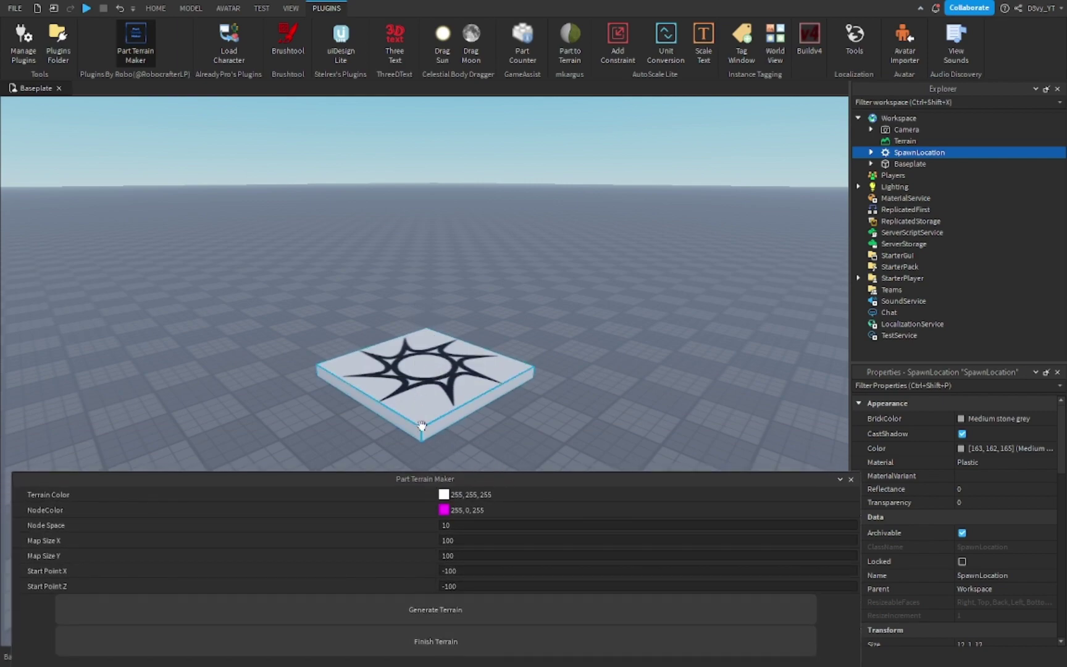
left_click_drag(422, 428, 420, 416)
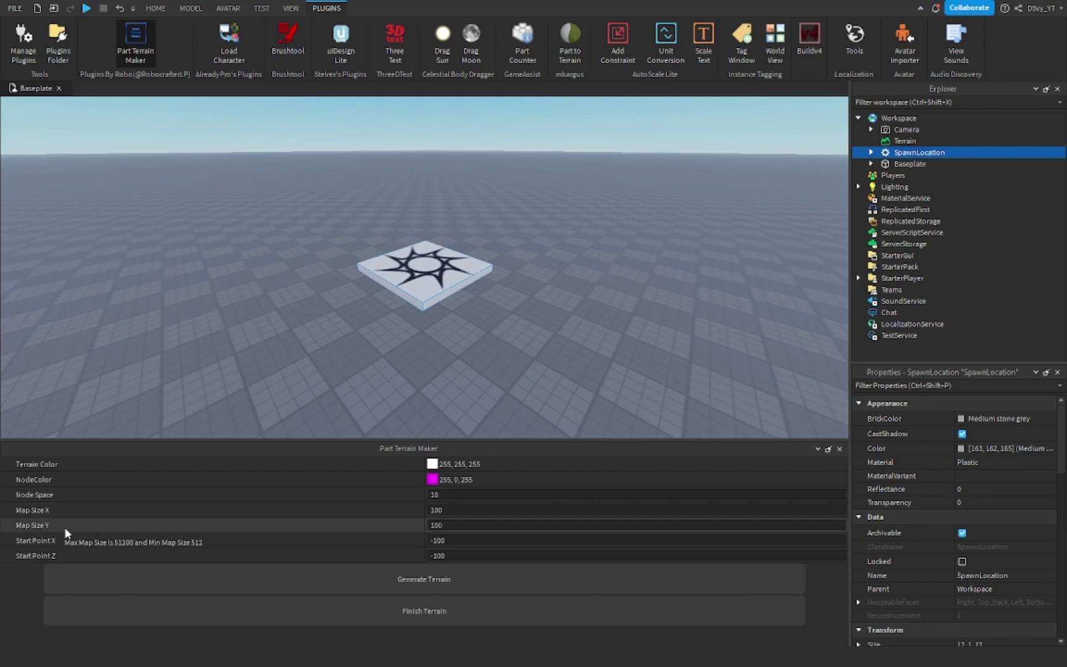
Change Part Terrain Maker's Map Size X and Y from 100 to 40
left_click(438, 509)
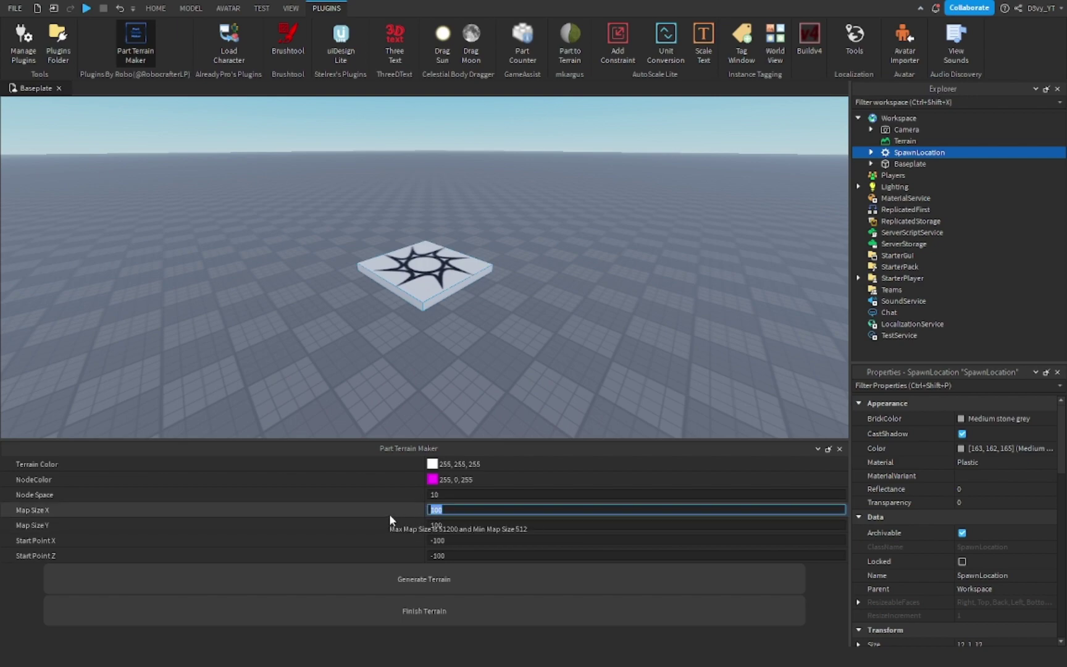
type("5")
type("0")
key("BackSpace")
key("BackSpace")
type("40")
left_click(455, 524)
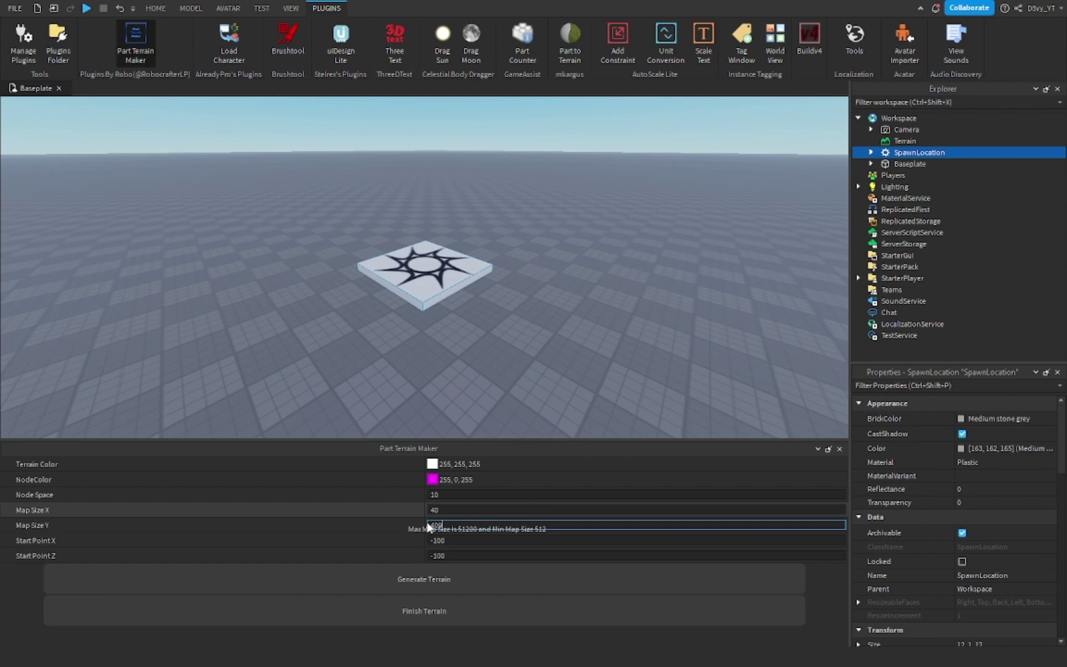
type("40")
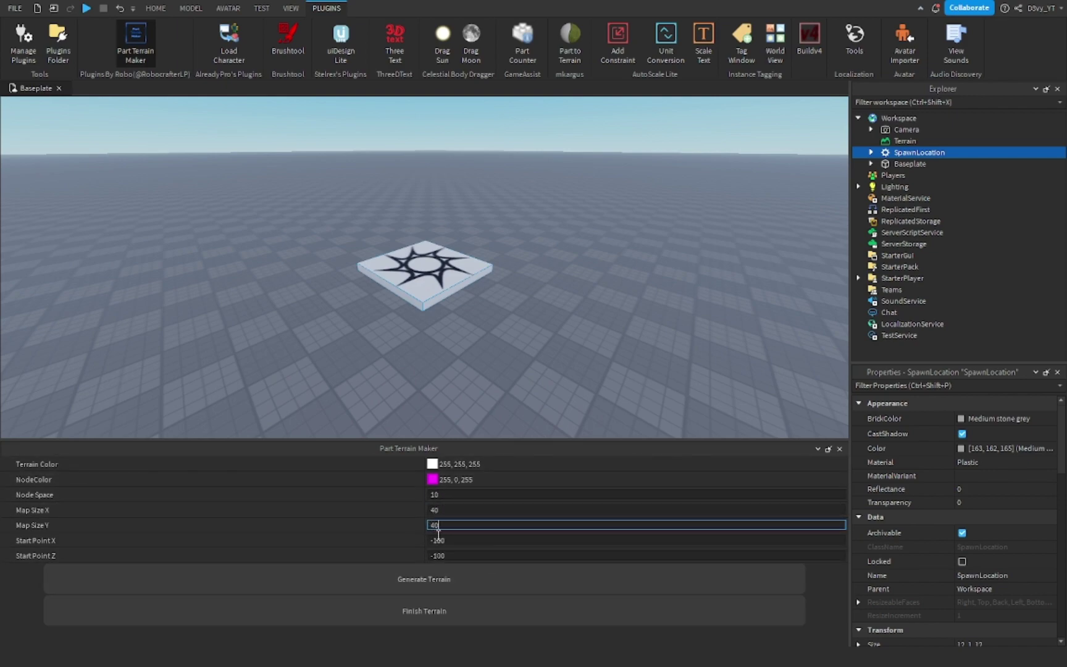
Generate the 40 by 40 node grid, close the panel, and orbit to view it
left_click(420, 583)
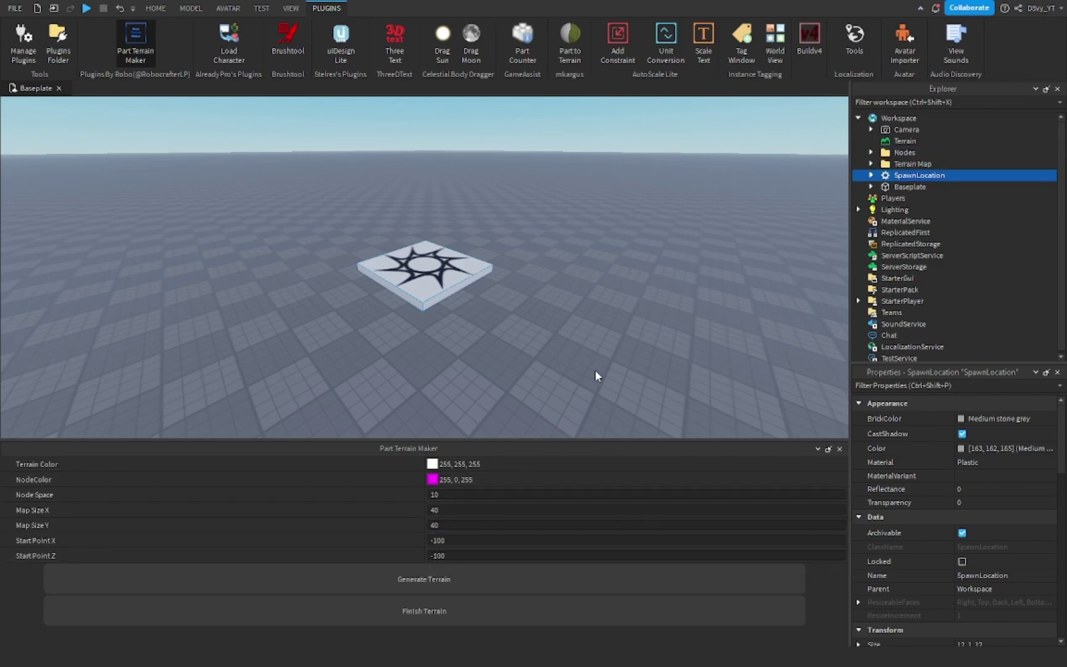
right_click_drag(595, 375, 614, 306)
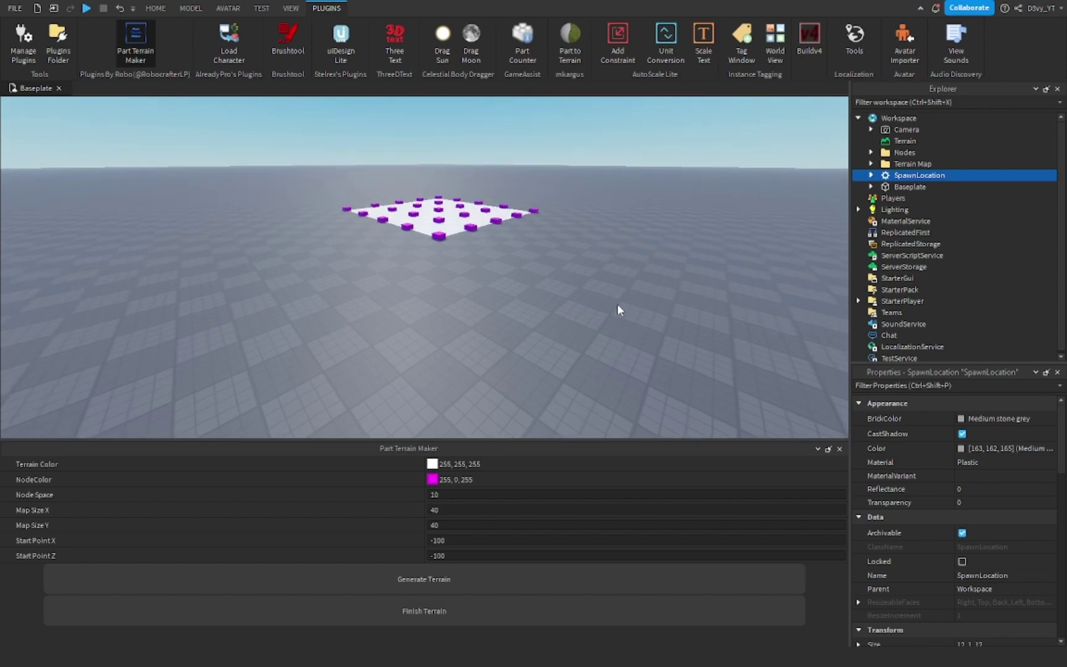
scroll(641, 292, "up", 3)
scroll(643, 288, "up", 5)
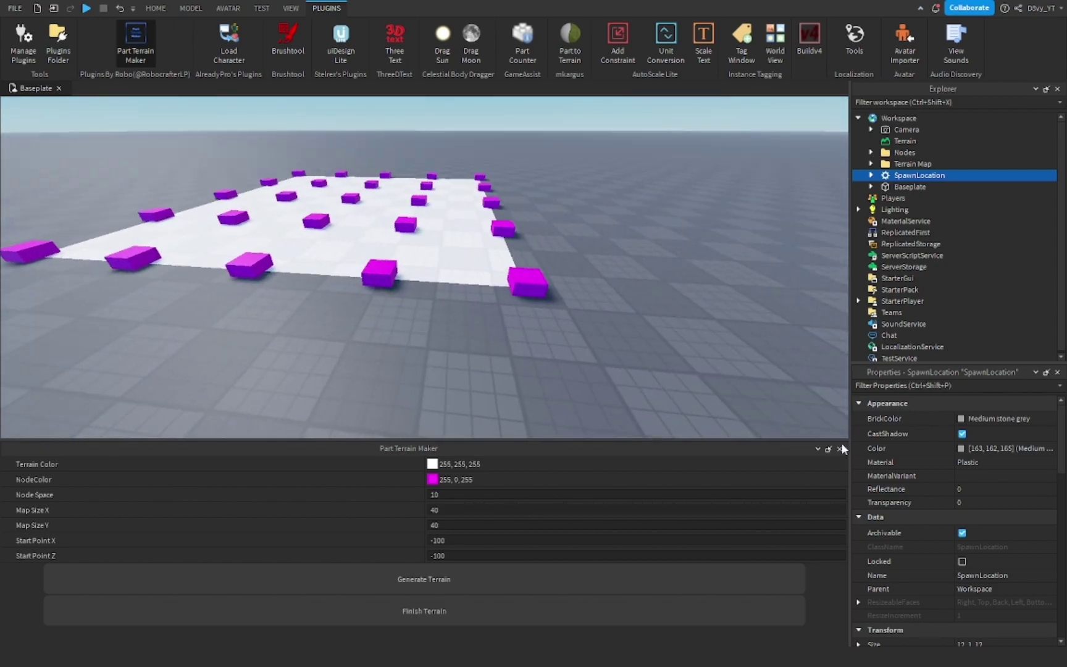
left_click(839, 448)
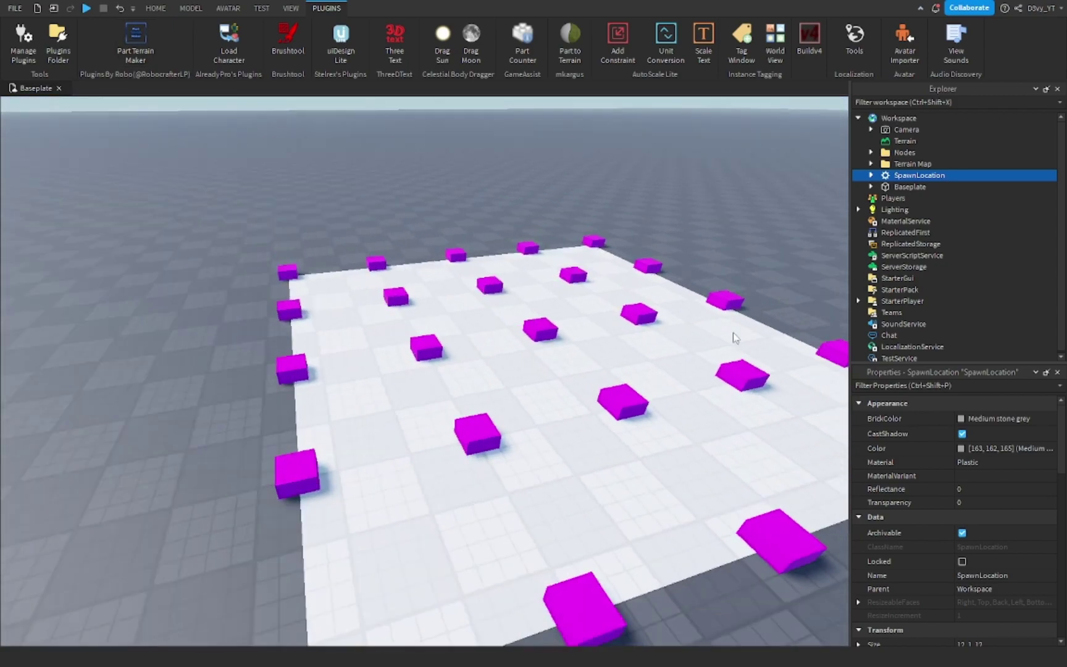
mouse_move(733, 333)
right_mouse_down()
mouse_move(276, 259)
mouse_move(394, 332)
right_mouse_up()
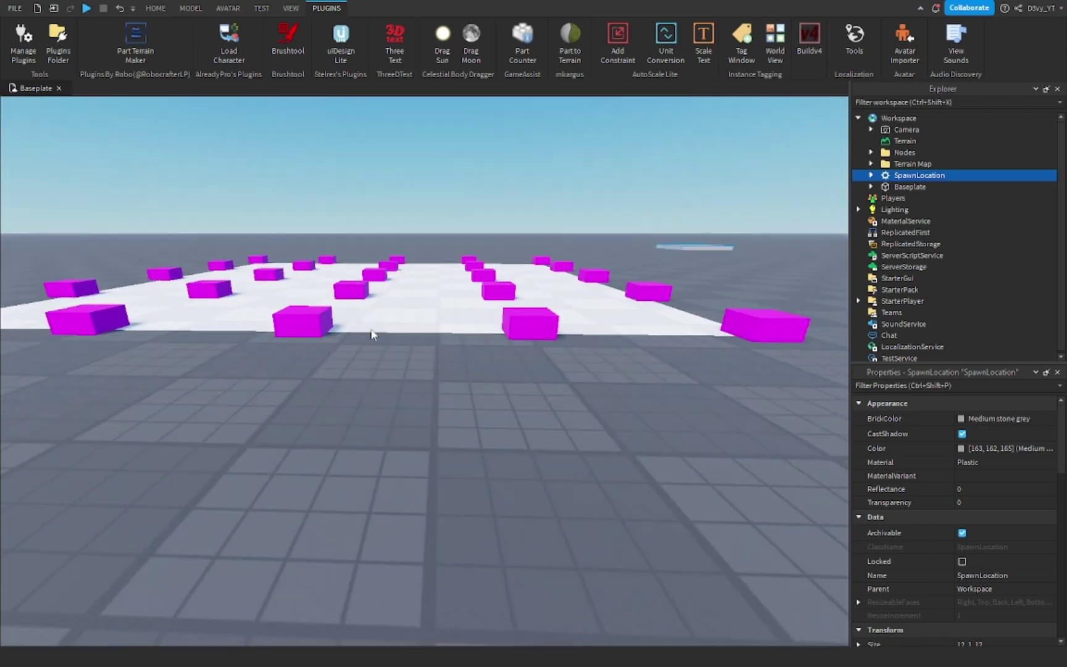
scroll(394, 332, "down", 2)
scroll(440, 310, "down", 5)
scroll(441, 310, "down", 3)
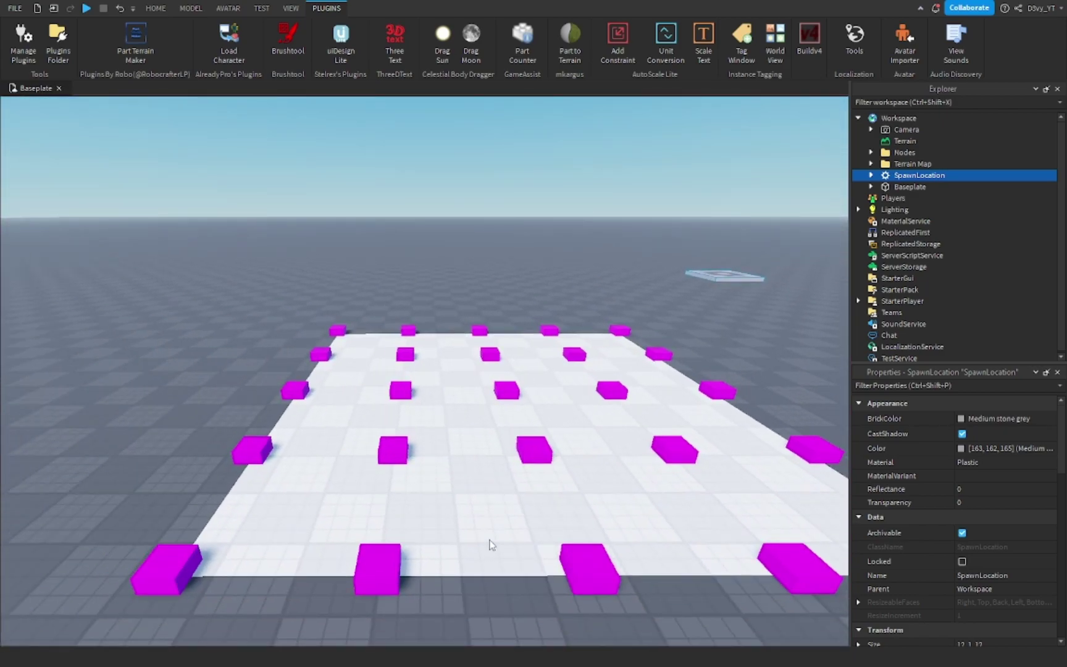
Switch to the Model tab and activate the Move tool
left_click(159, 8)
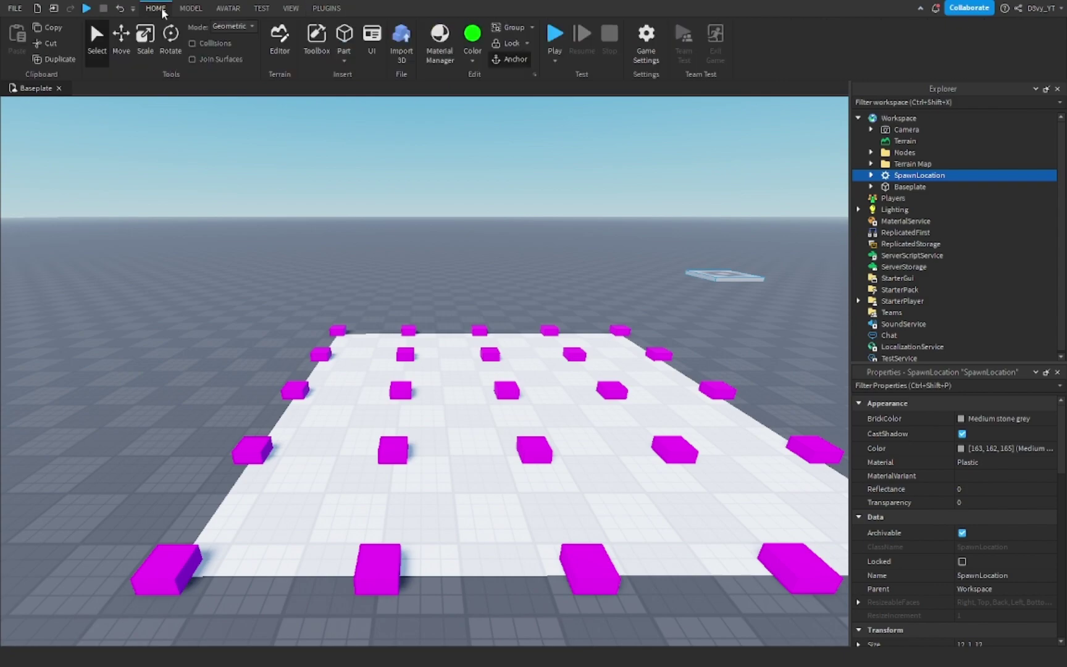
left_click(194, 8)
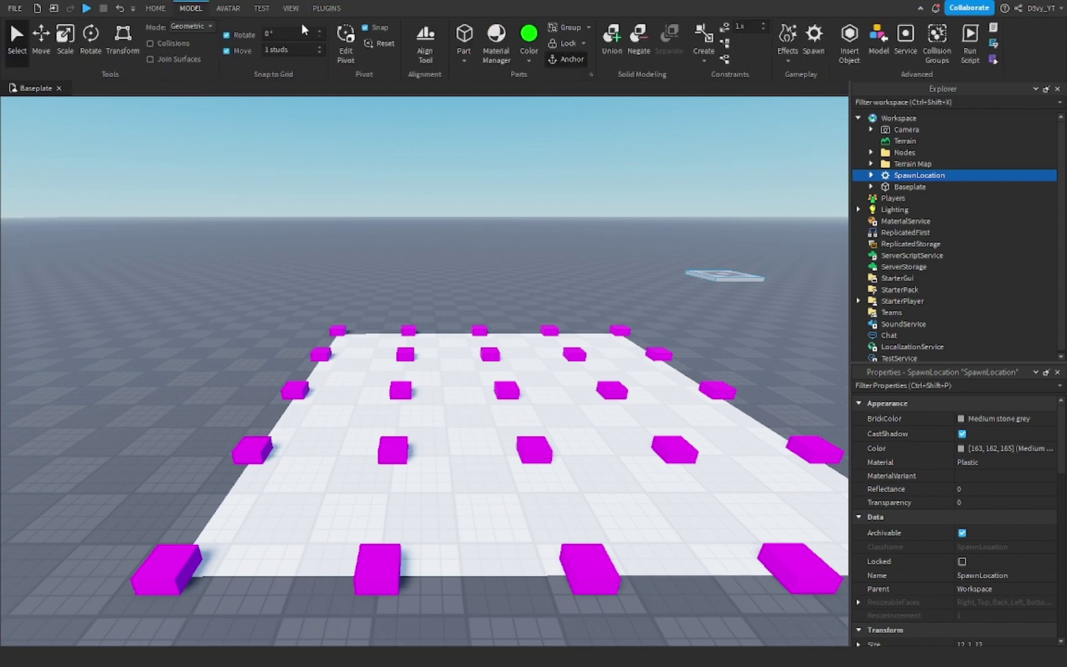
left_click(42, 45)
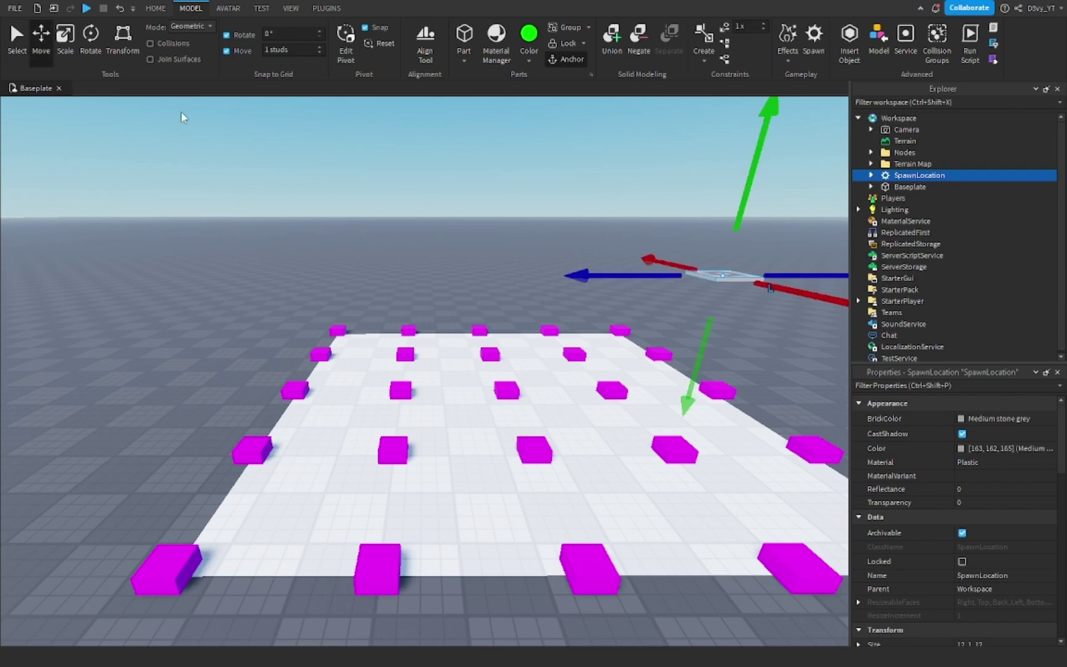
Drag a magenta node up and then back down to the baseplate
left_click(393, 450)
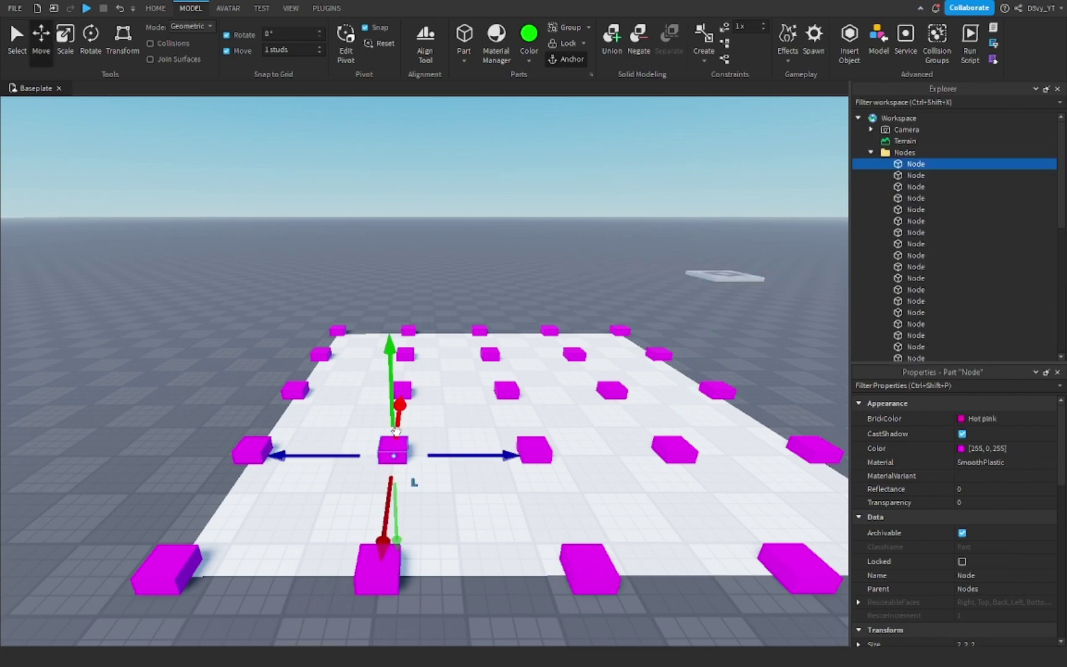
mouse_move(394, 430)
right_mouse_down()
mouse_move(397, 386)
mouse_move(375, 401)
right_mouse_up()
mouse_move(345, 255)
left_mouse_down()
mouse_move(360, 336)
mouse_move(381, 334)
left_mouse_up()
right_click_drag(381, 333, 349, 451)
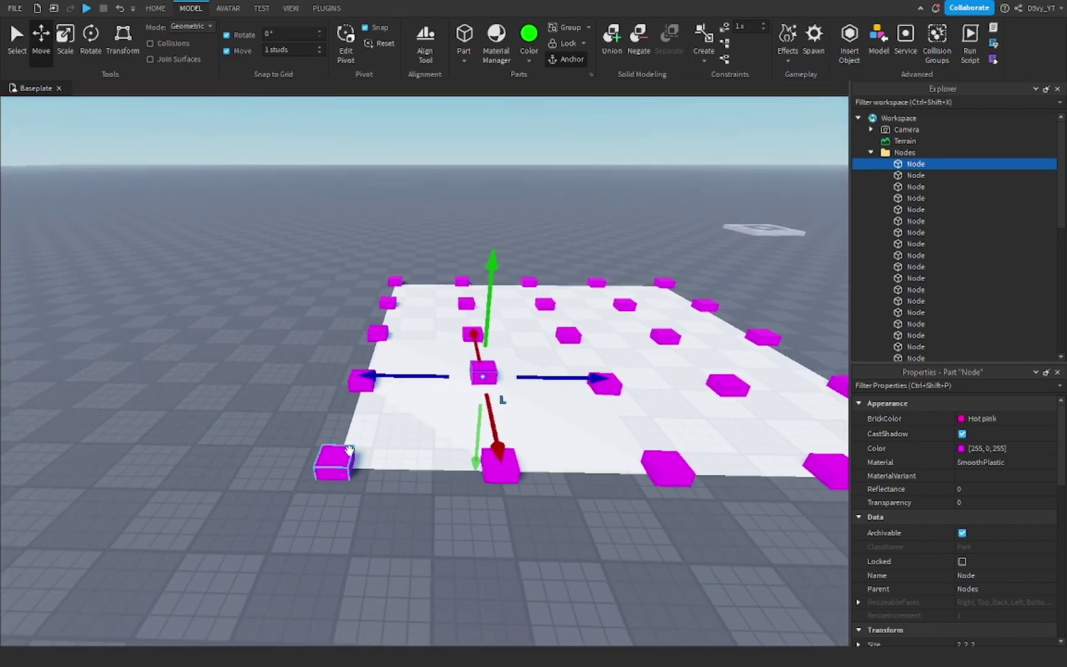
Raise the centre node and the node to its right to form hills
left_click(334, 459)
key("d")
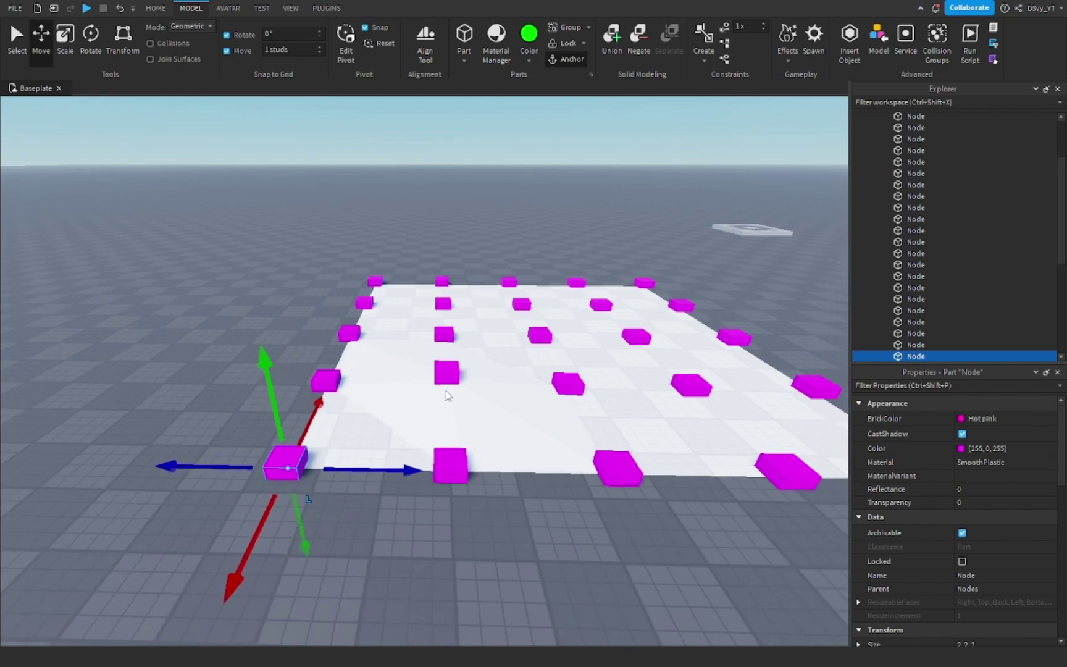
right_click_drag(446, 396, 444, 410)
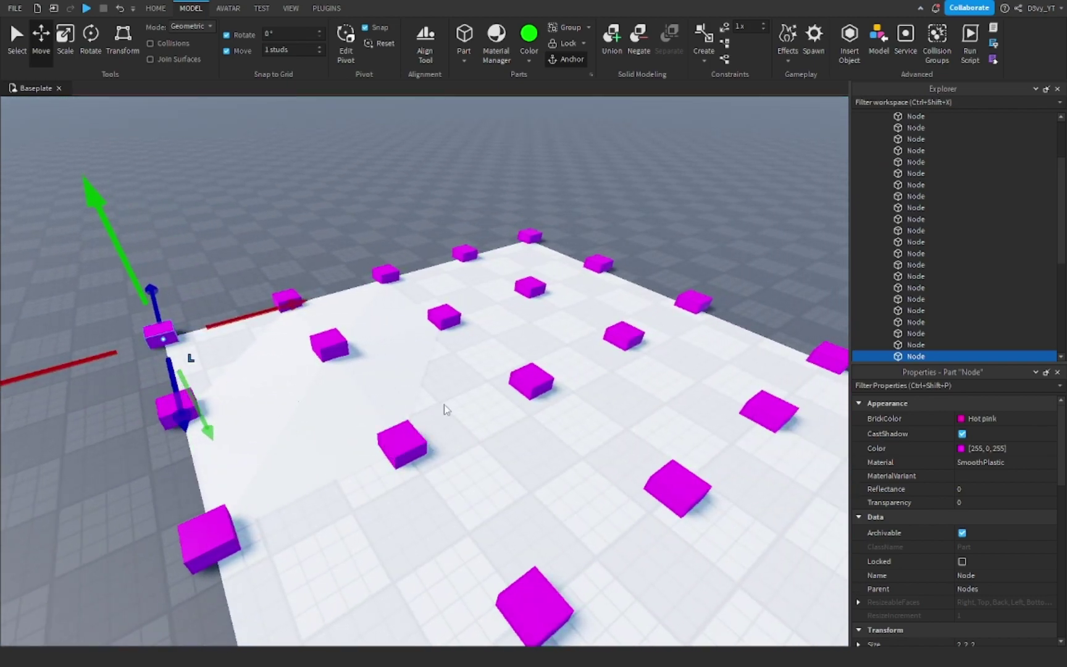
right_click_drag(468, 235, 440, 255)
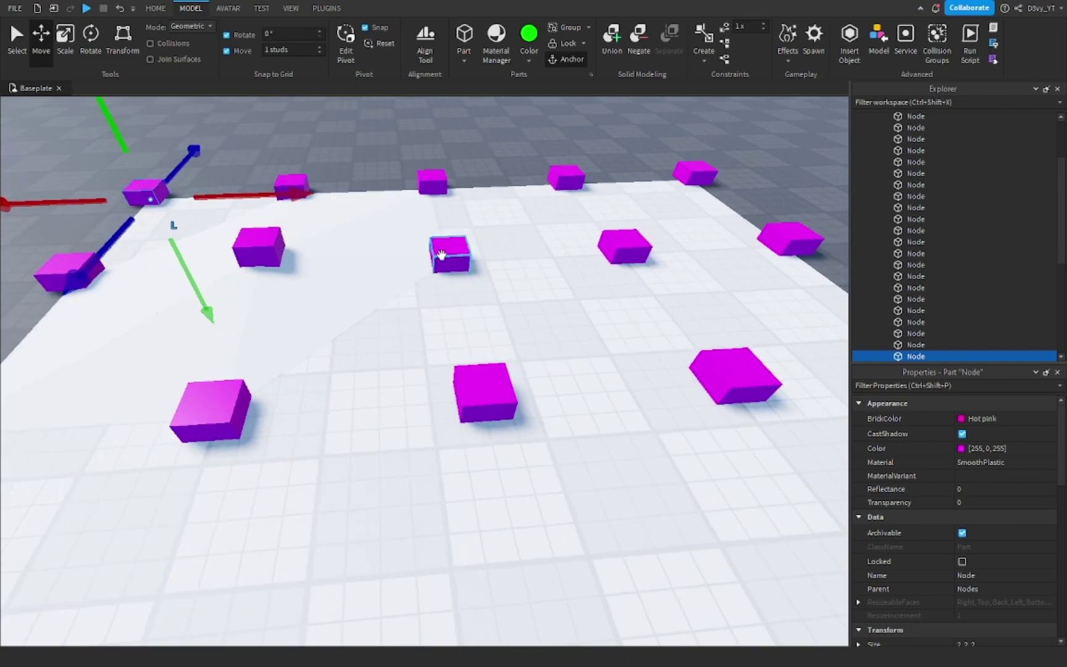
left_click_drag(441, 255, 442, 240)
left_click_drag(486, 393, 493, 337)
left_click(624, 246)
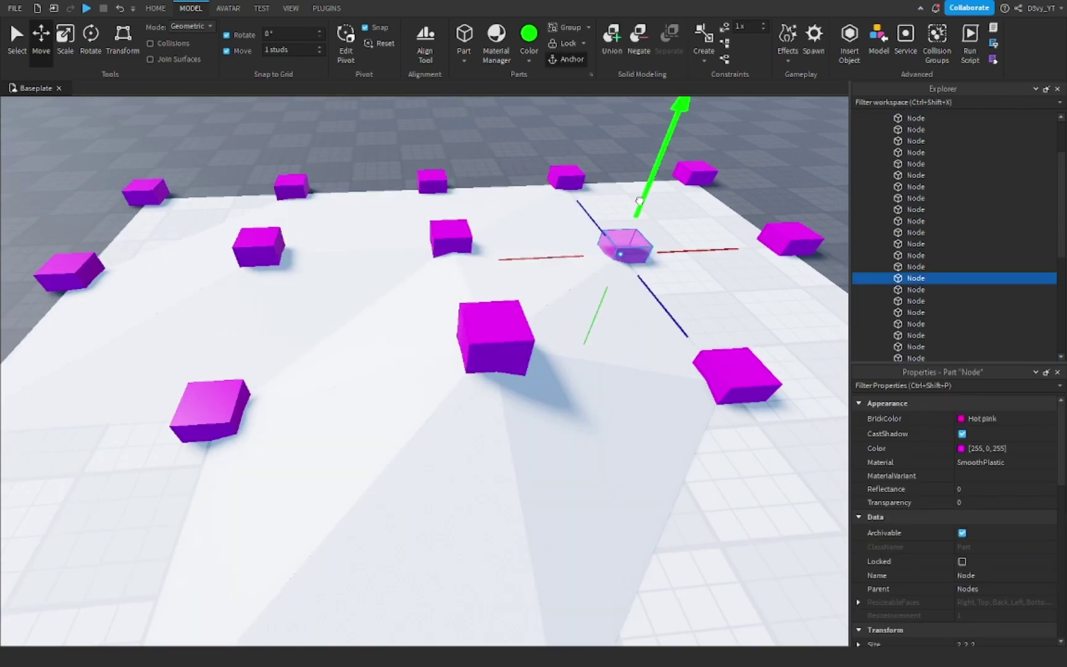
mouse_move(638, 200)
right_mouse_down()
mouse_move(644, 192)
mouse_move(500, 250)
right_mouse_up()
Pick through several nodes and shift one sideways across the grid
left_click(334, 246)
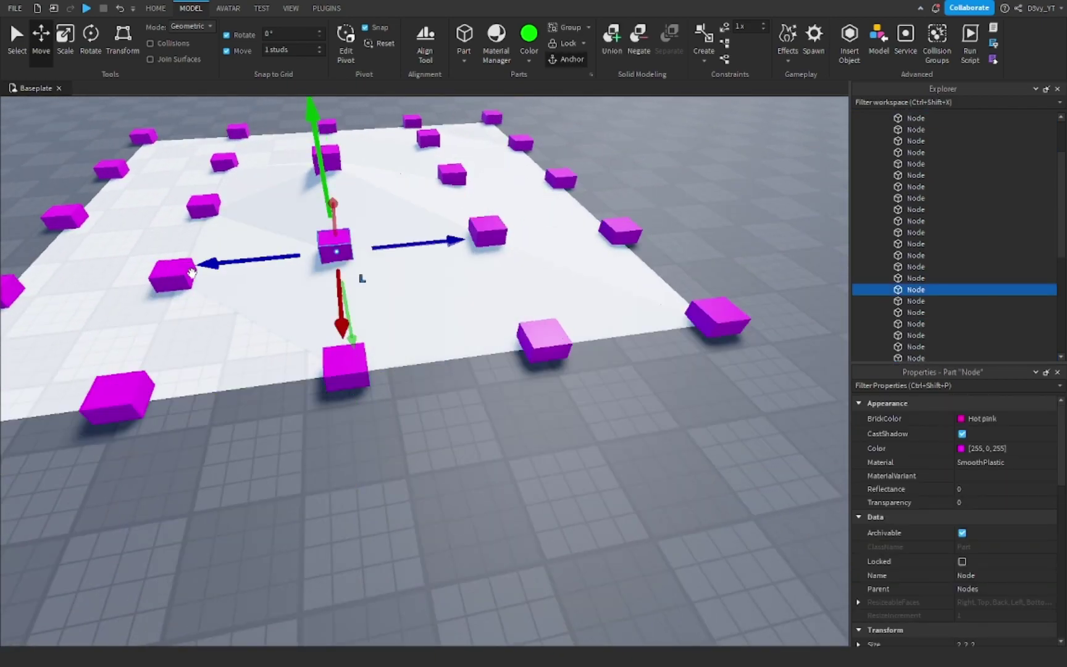
left_click(203, 205)
left_click(171, 276)
mouse_move(173, 275)
right_mouse_down()
mouse_move(236, 281)
mouse_move(316, 416)
right_mouse_up()
left_click(317, 417)
left_click_drag(192, 434, 168, 434)
Nudge another terrain node into a new position
mouse_move(292, 450)
right_mouse_down()
mouse_move(292, 481)
mouse_move(416, 375)
right_mouse_up()
left_click(417, 369)
left_click_drag(475, 383, 454, 389)
mouse_move(453, 389)
right_mouse_down()
mouse_move(493, 532)
mouse_move(431, 291)
right_mouse_up()
Focus on a central node and slide it sideways across the terrain
left_click(431, 292)
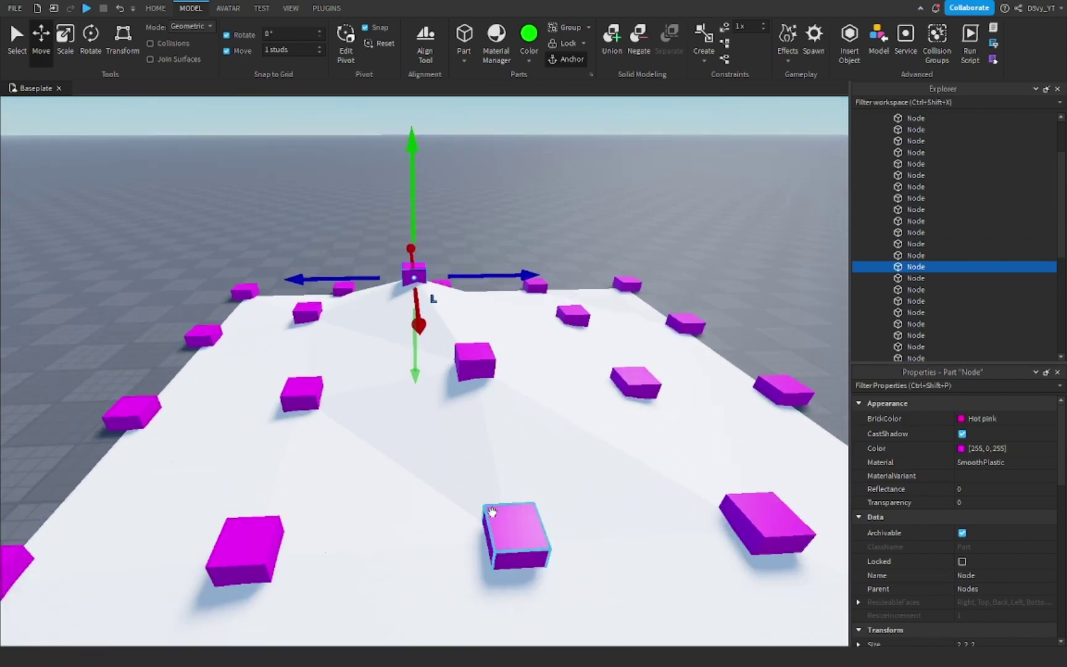
right_click_drag(529, 550, 557, 565)
scroll(558, 564, "down", 2)
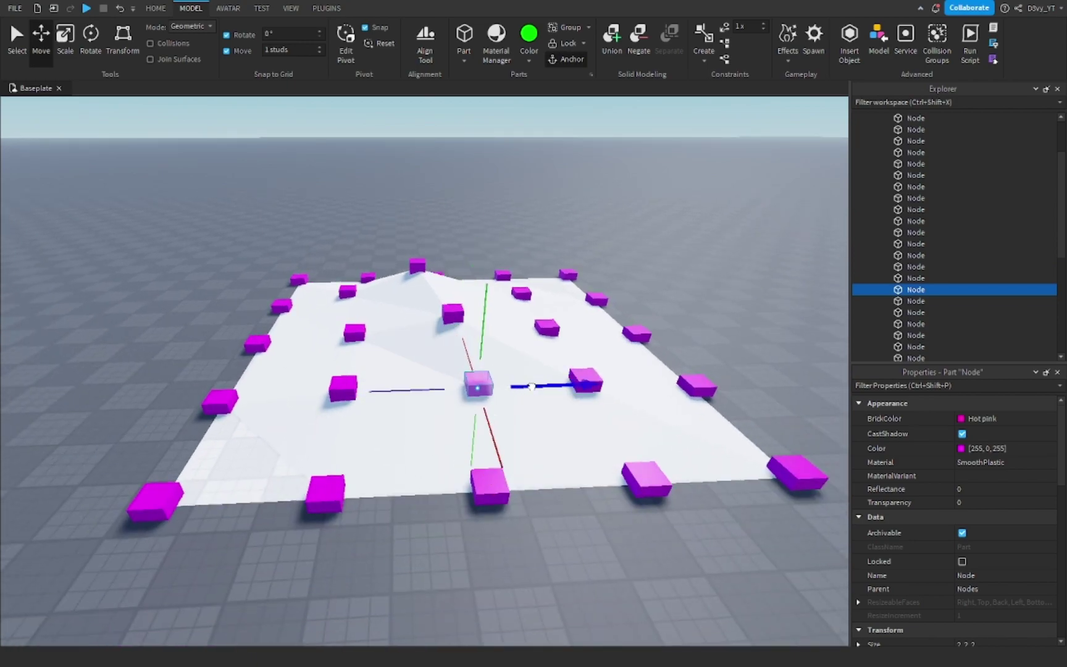
right_click_drag(552, 409, 551, 412)
key("f")
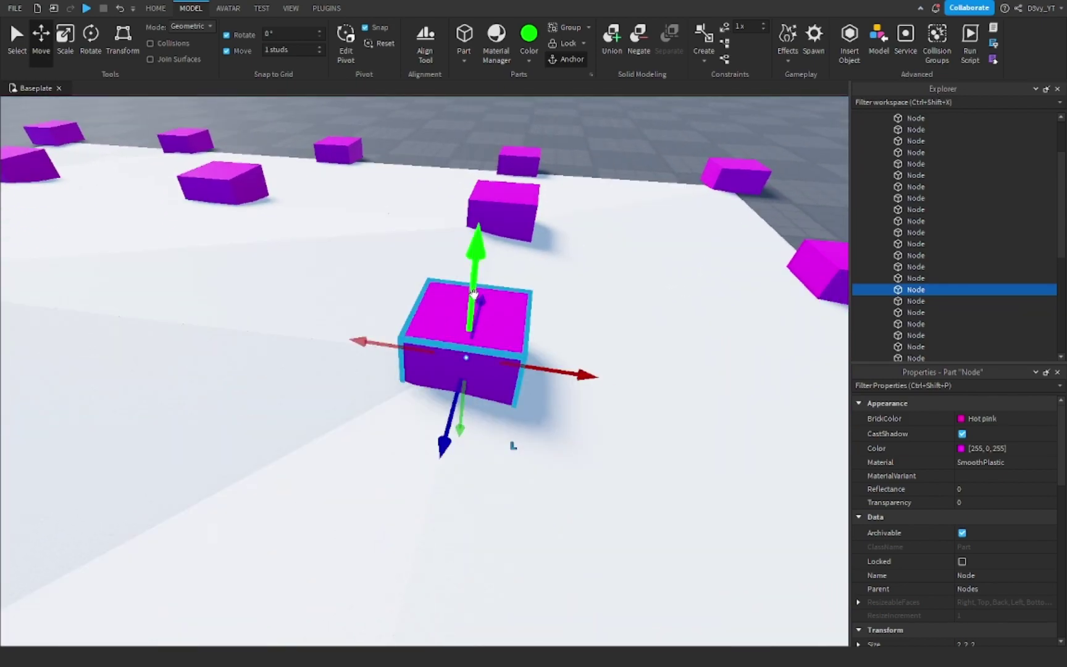
scroll(440, 309, "up", 2)
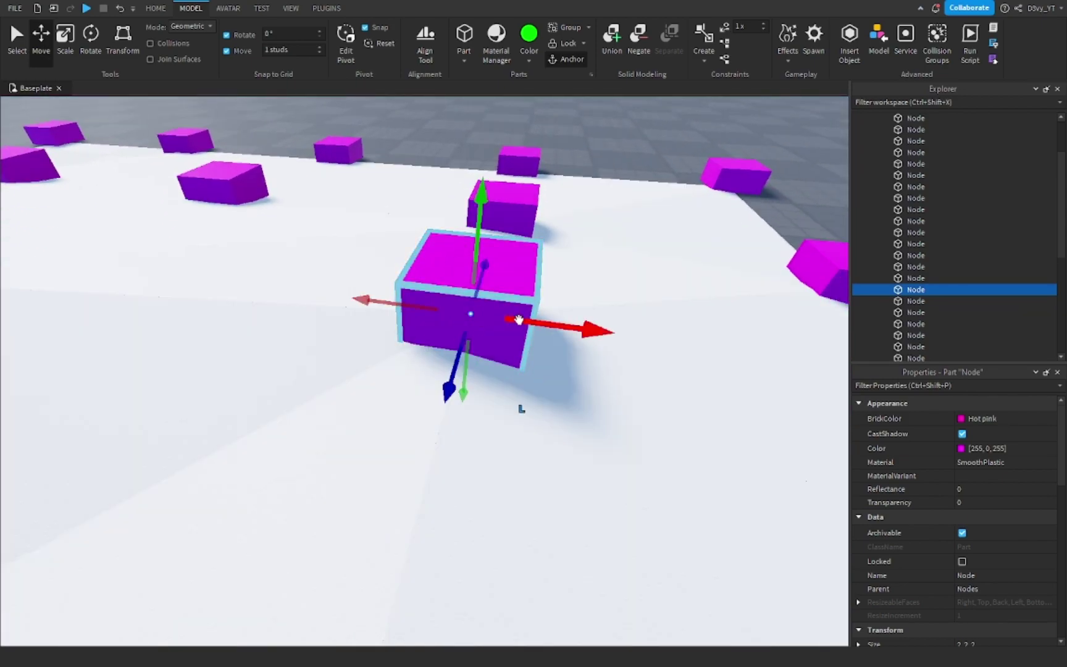
mouse_move(567, 327)
left_mouse_down()
mouse_move(705, 353)
mouse_move(643, 335)
left_mouse_up()
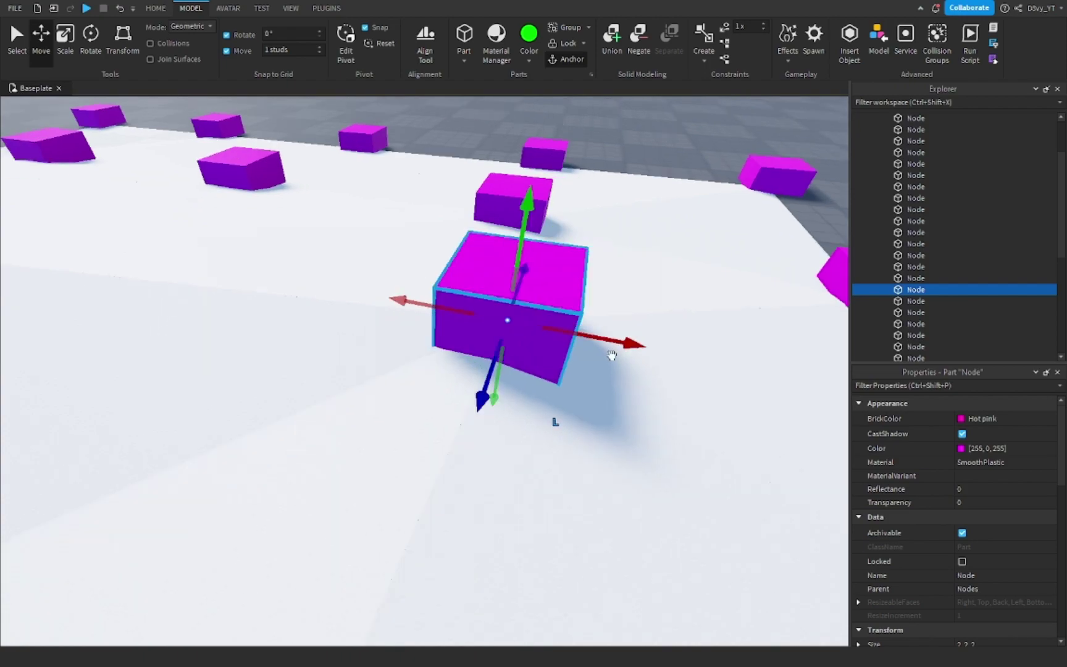
right_click_drag(614, 353, 613, 361)
Slide two right-side nodes outward to the right and lift one upward
left_click(572, 429)
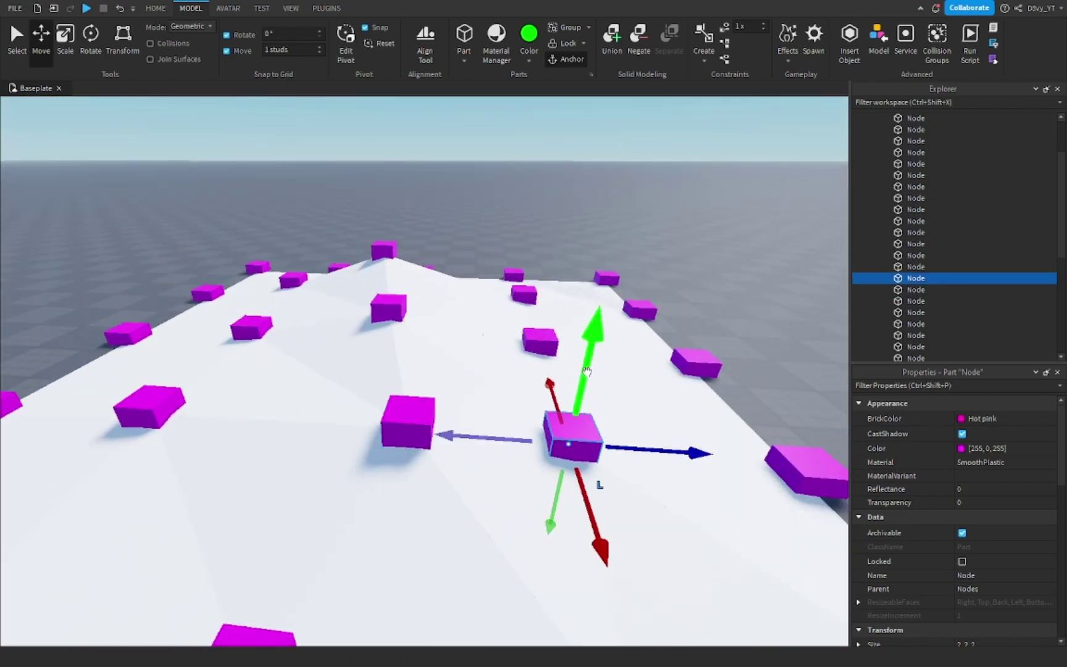
left_click_drag(637, 448, 674, 425)
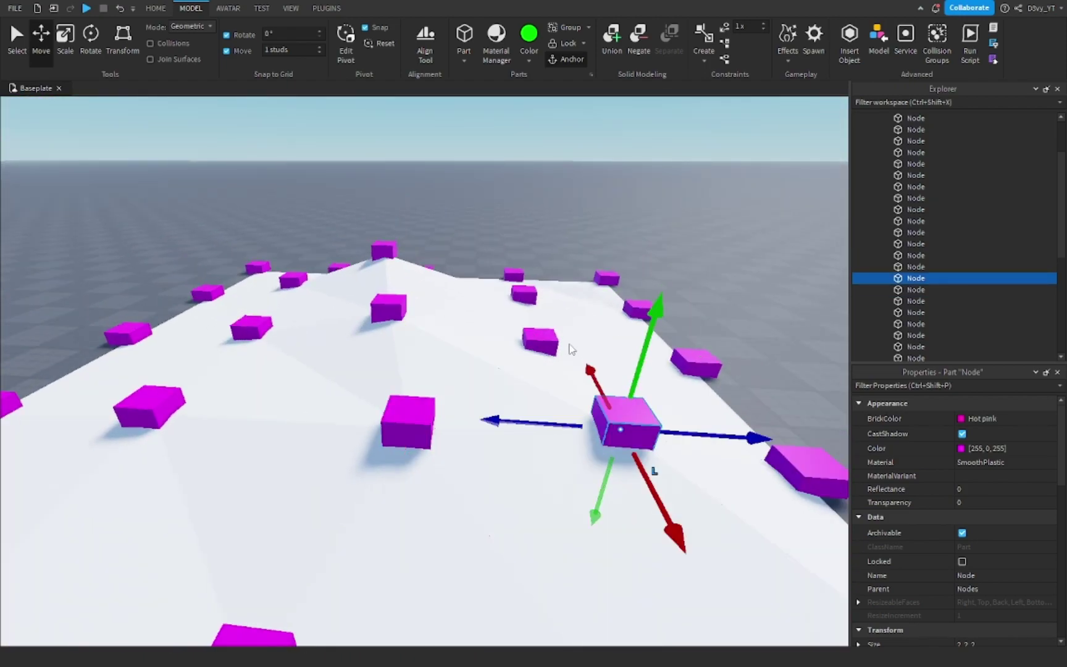
left_click(540, 340)
left_click_drag(583, 352, 631, 350)
left_click_drag(622, 307, 622, 303)
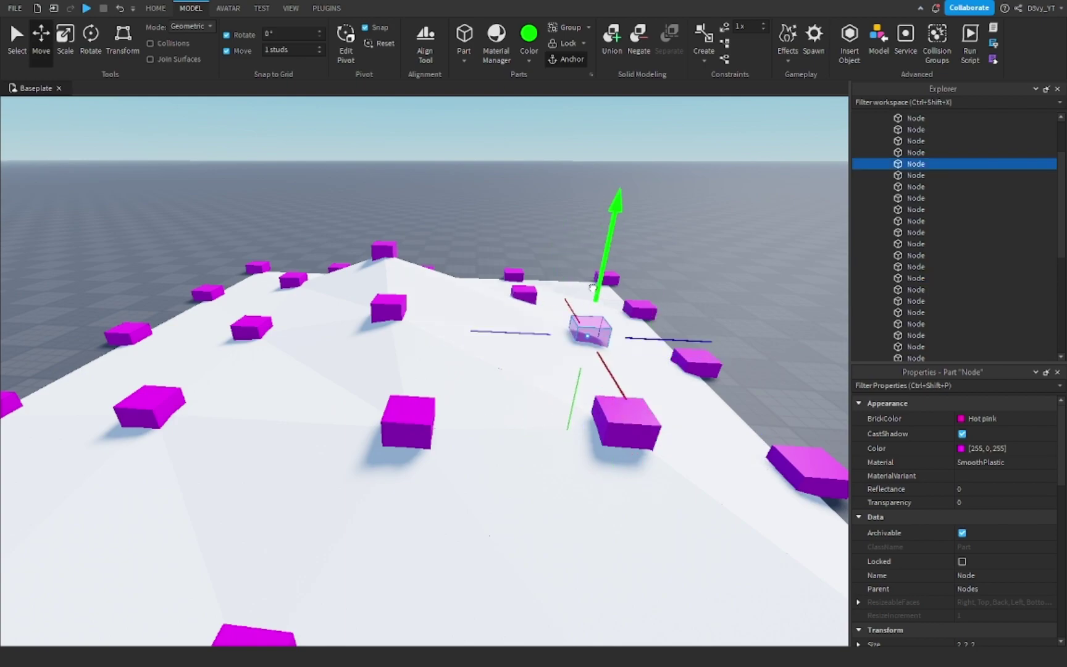
mouse_move(622, 302)
right_mouse_down()
mouse_move(542, 301)
mouse_move(469, 382)
right_mouse_up()
Slide one more node toward the front, then deselect to view the terrain
left_click(402, 409)
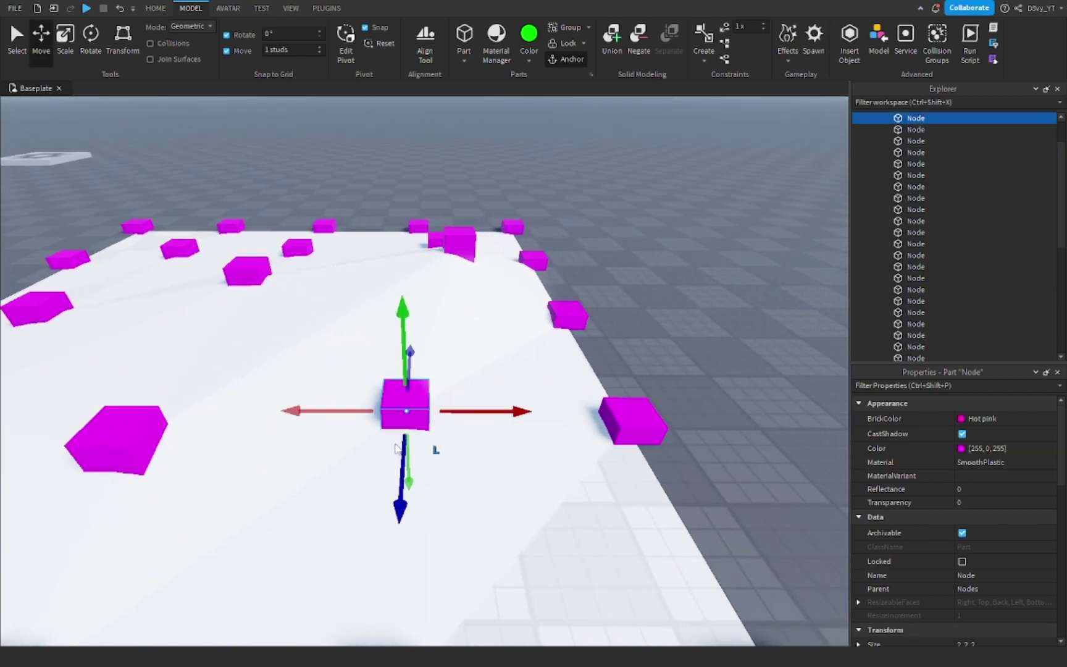
left_click_drag(399, 492, 388, 567)
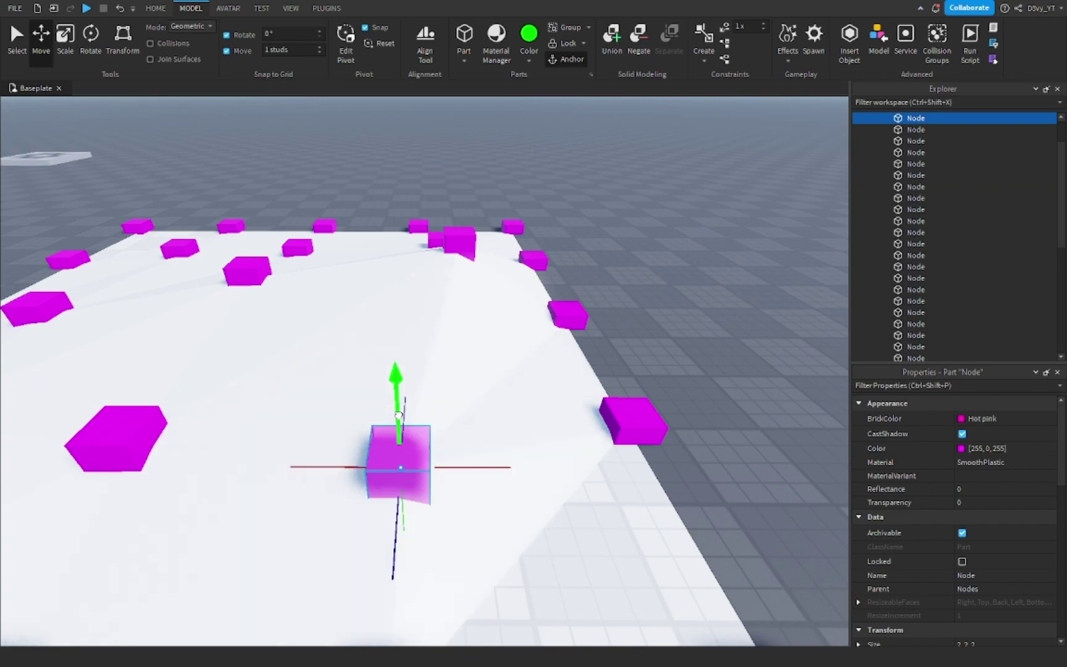
right_click_drag(436, 513, 651, 431)
left_click(634, 438)
scroll(634, 438, "down", 3)
Run Finish Terrain in Part Terrain Maker to remove the nodes, then close it
left_click(327, 7)
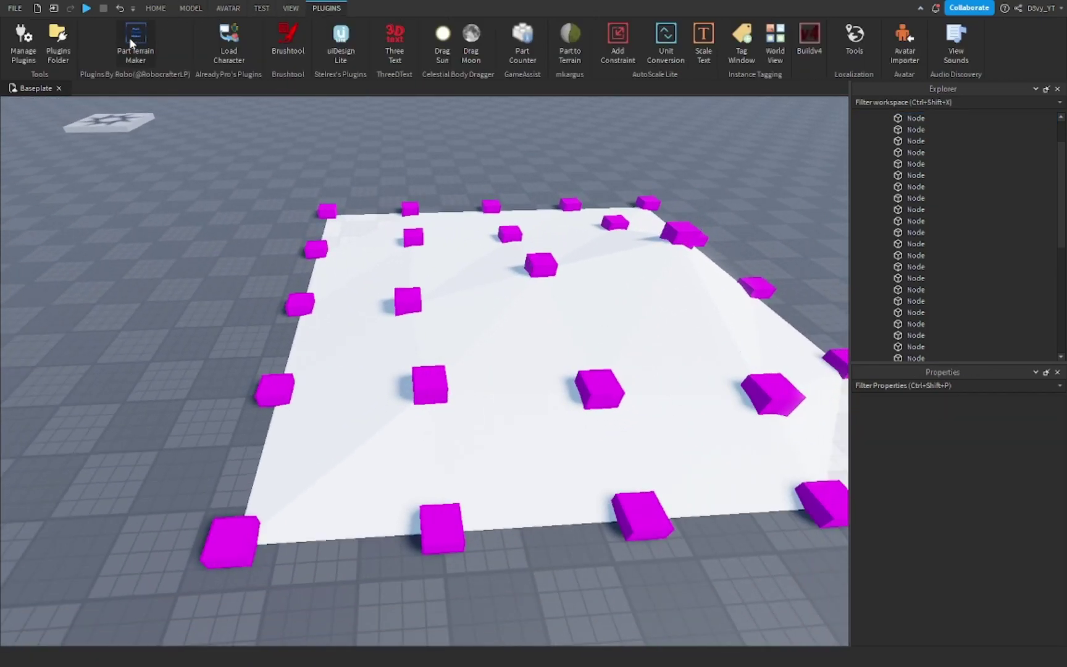
left_click(135, 42)
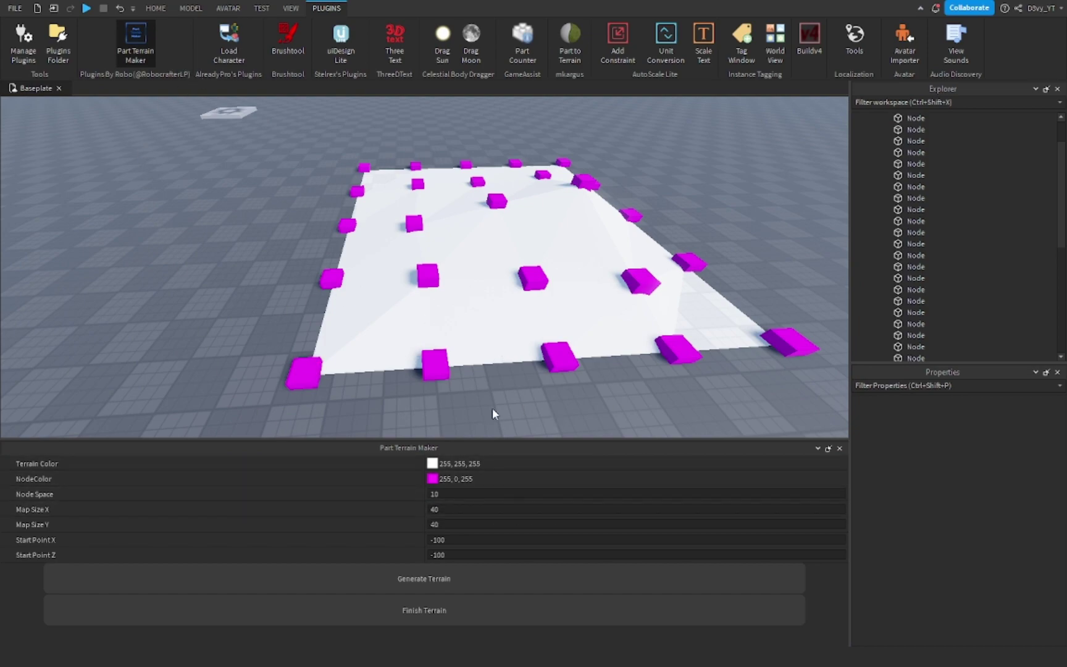
left_click(424, 610)
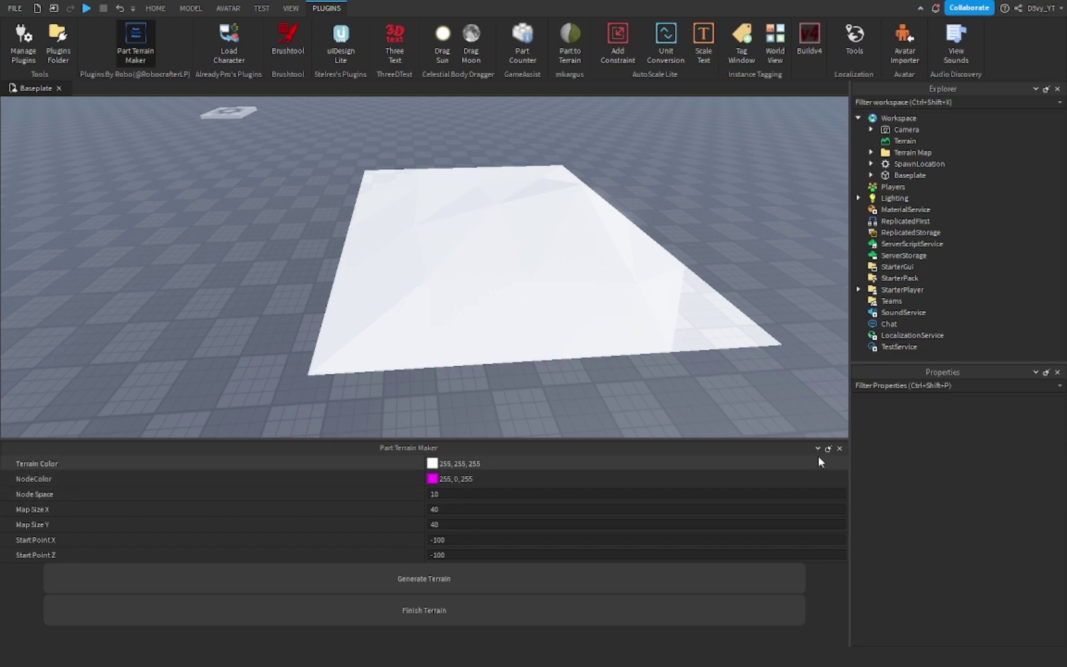
left_click(839, 449)
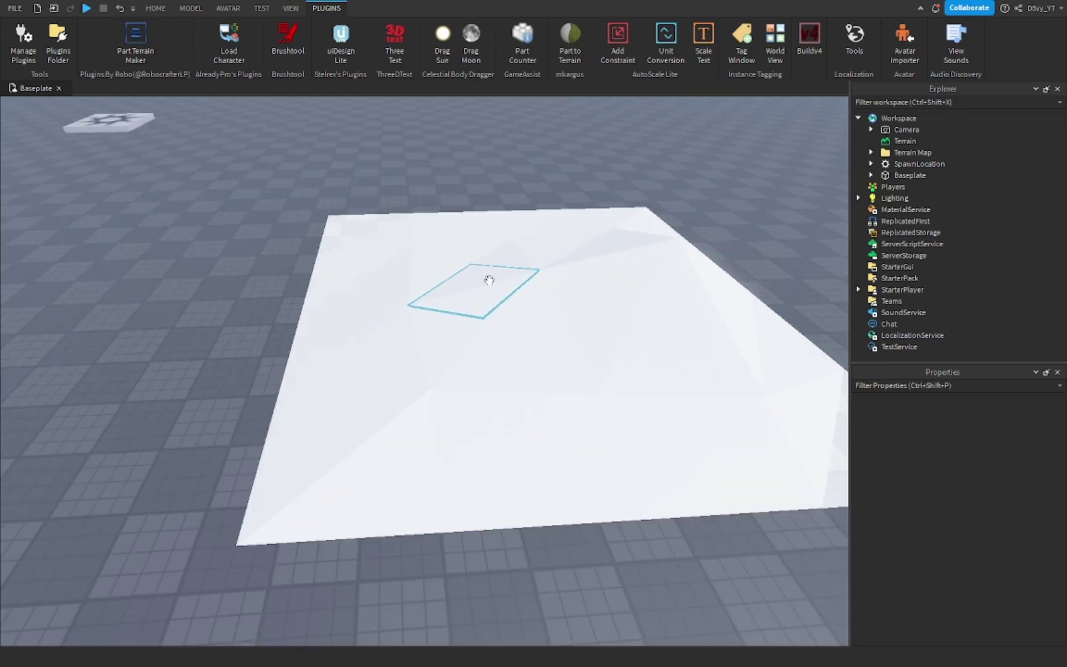
Expand Terrain Map, select all 64 wedges, and show the Model tab
left_click(872, 152)
scroll(895, 175, "down", 3)
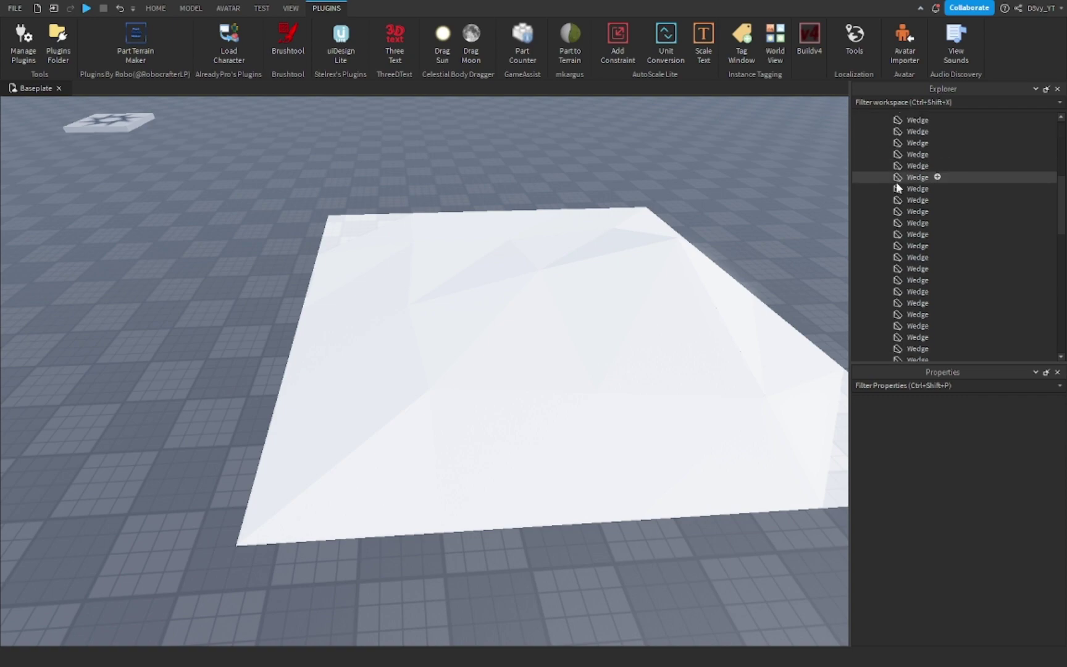
scroll(897, 182, "down", 3)
scroll(896, 192, "down", 4)
scroll(896, 196, "up", 3)
scroll(896, 196, "up", 2)
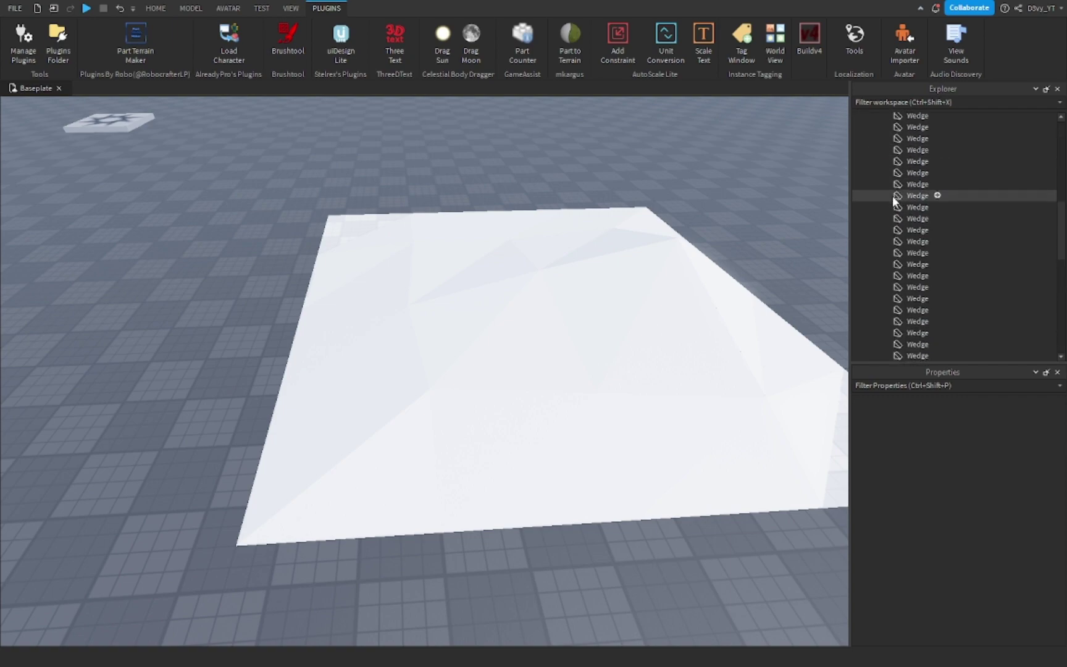
scroll(892, 196, "up", 2)
scroll(891, 193, "up", 3)
scroll(892, 193, "up", 1)
left_click(905, 166)
scroll(906, 203, "down", 2)
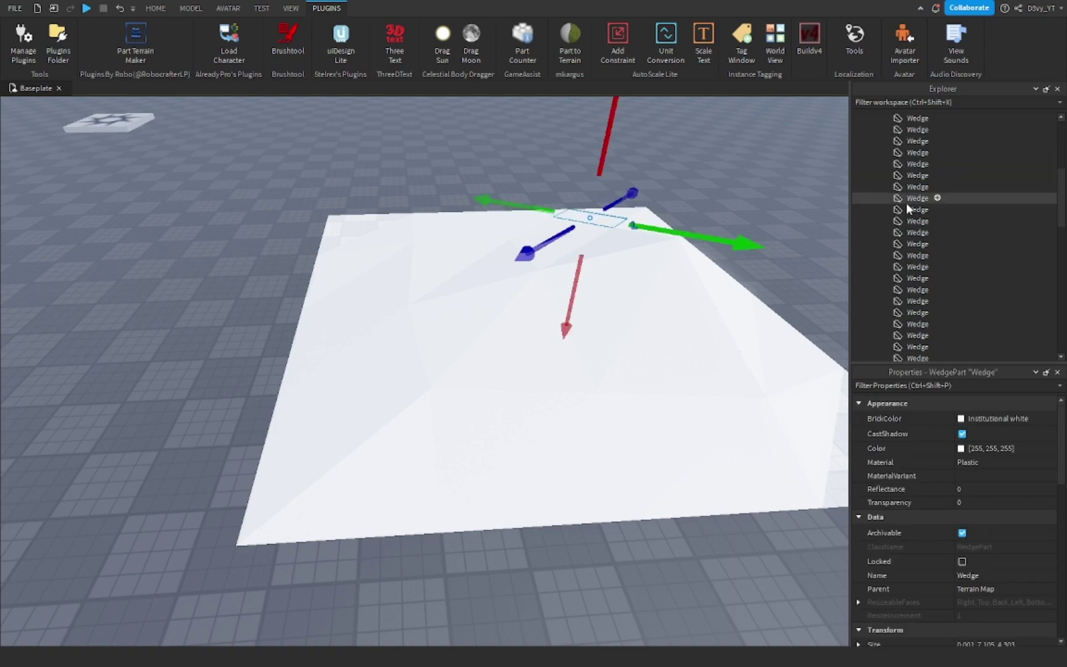
scroll(907, 203, "down", 2)
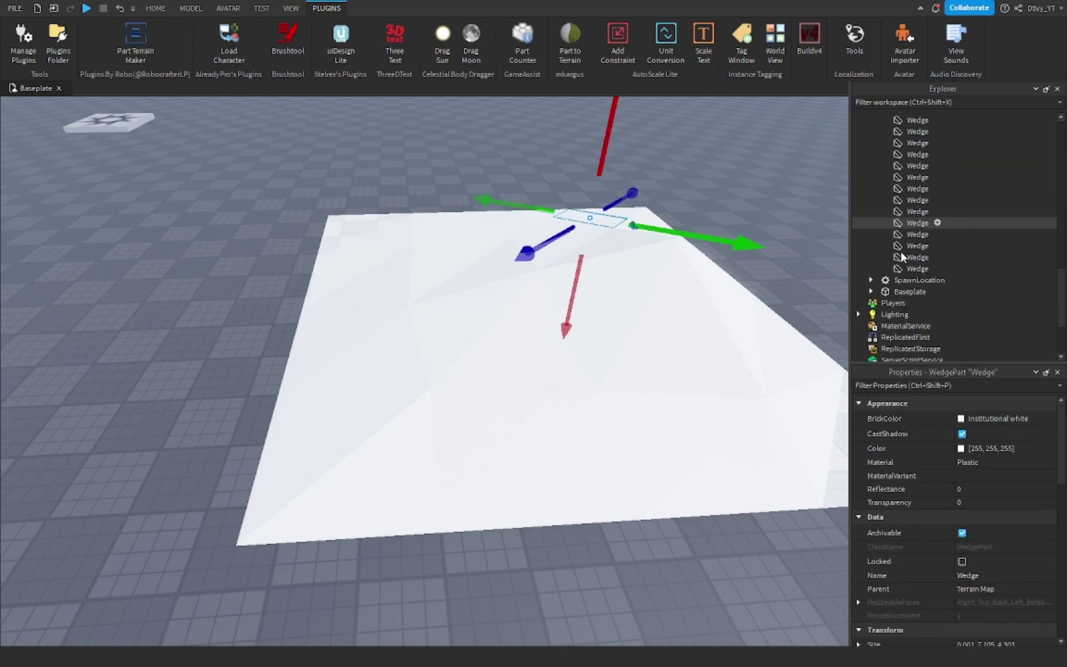
left_click(906, 268, "shift")
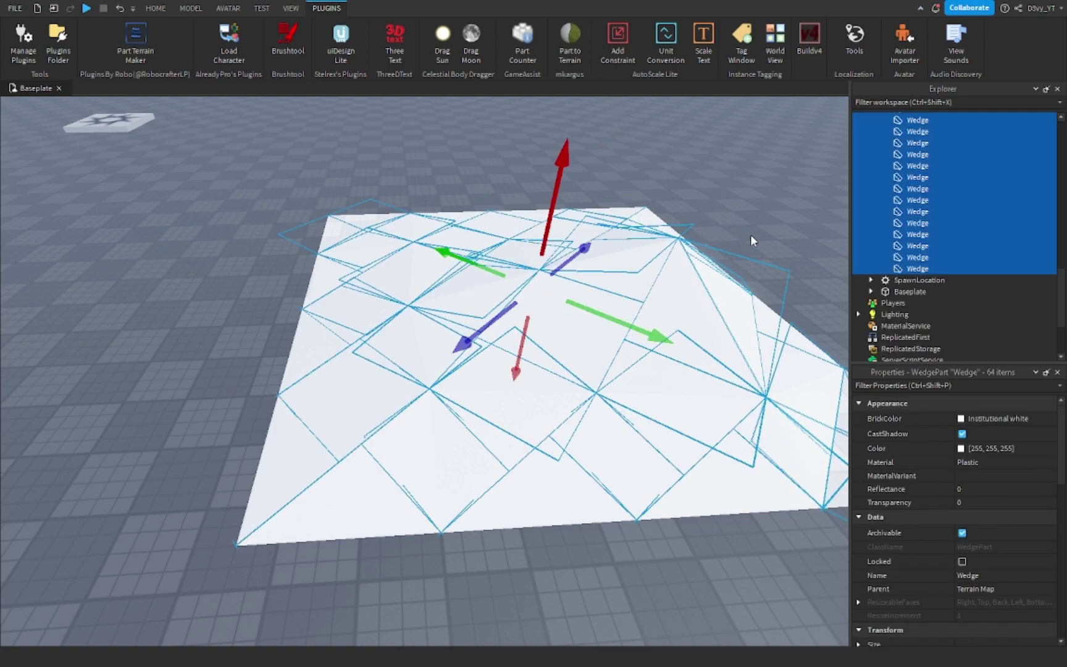
left_click(191, 8)
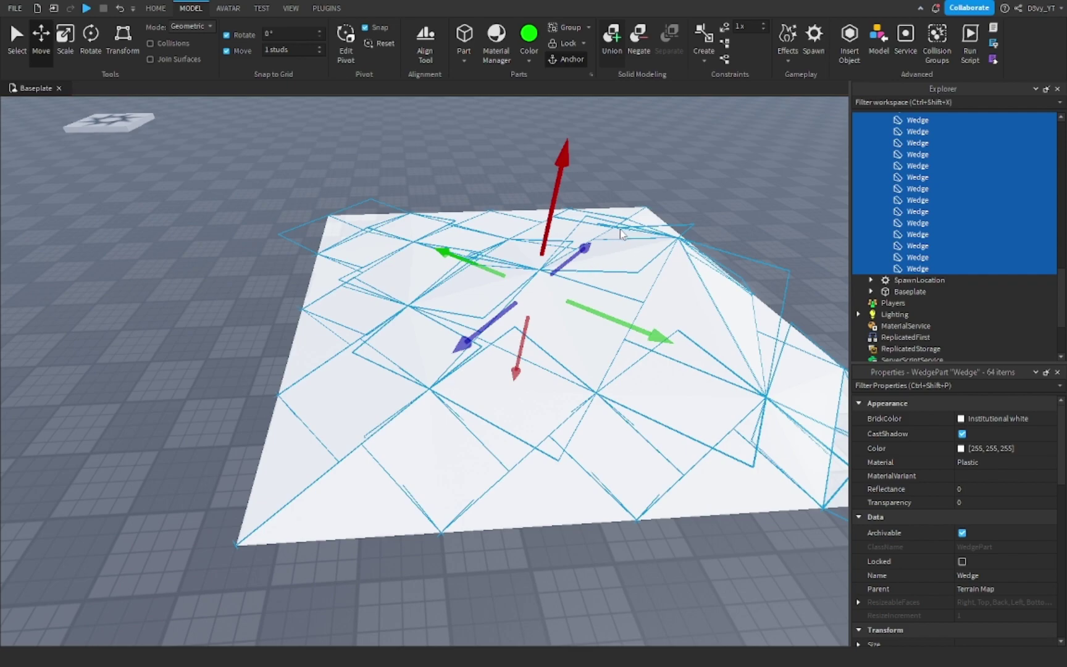
Clear stray wedge selections and switch to the Select tool with Ctrl+1
left_click(750, 196)
scroll(750, 196, "up", 2)
scroll(751, 196, "up", 2)
scroll(750, 196, "up", 2)
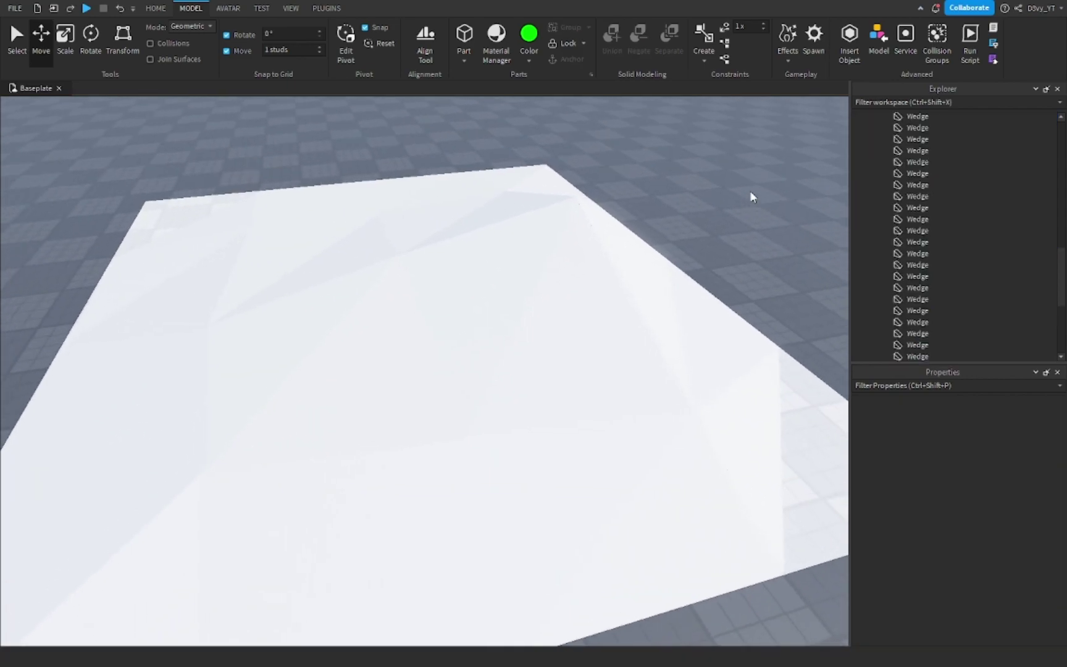
right_click_drag(750, 190, 731, 197)
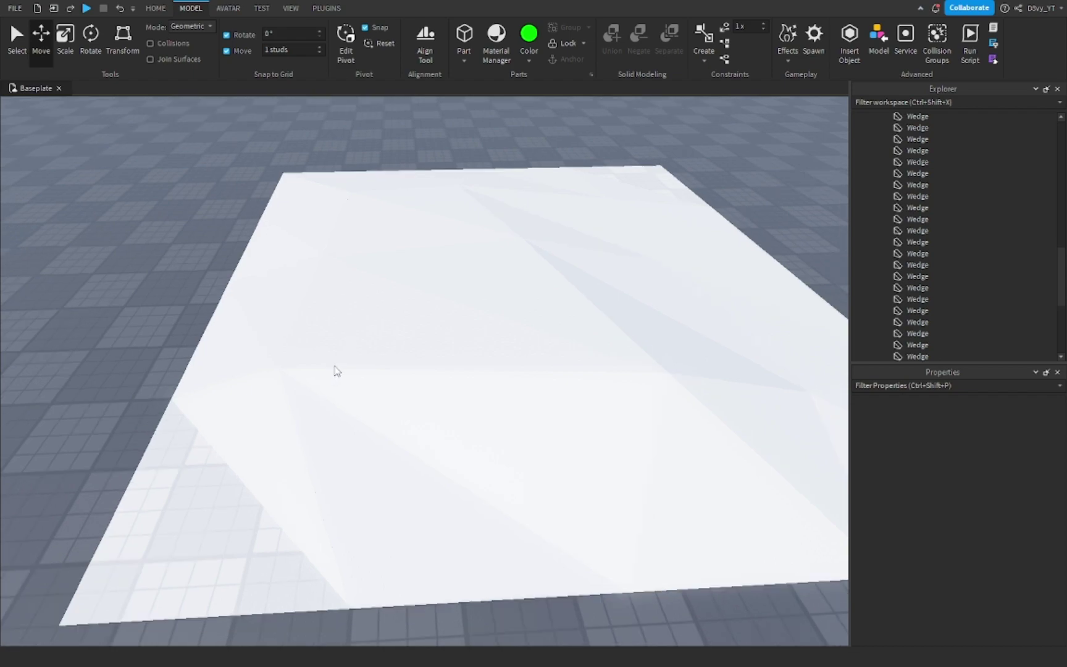
scroll(336, 370, "down", 5)
left_click(963, 185)
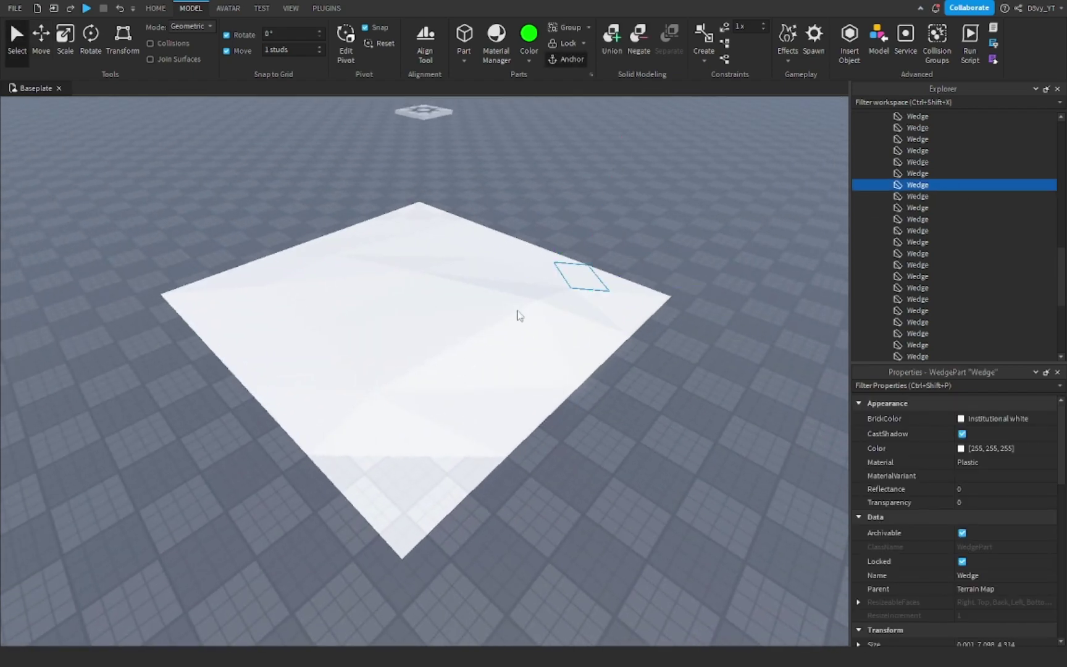
left_click(500, 343)
left_click(862, 185)
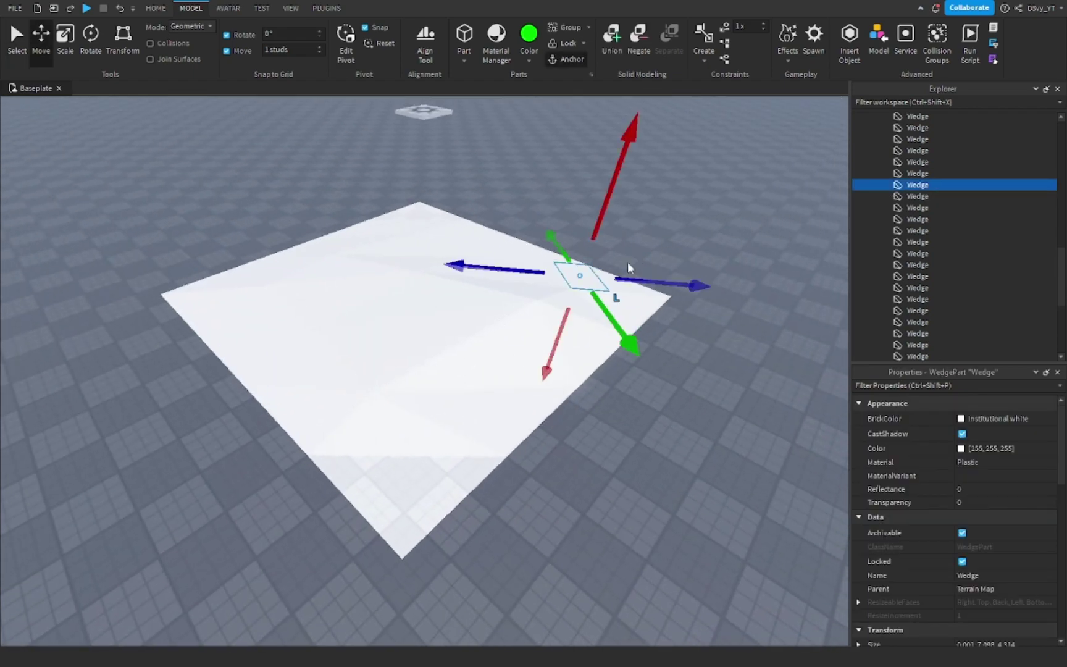
left_click(524, 318)
key("ctrl+1")
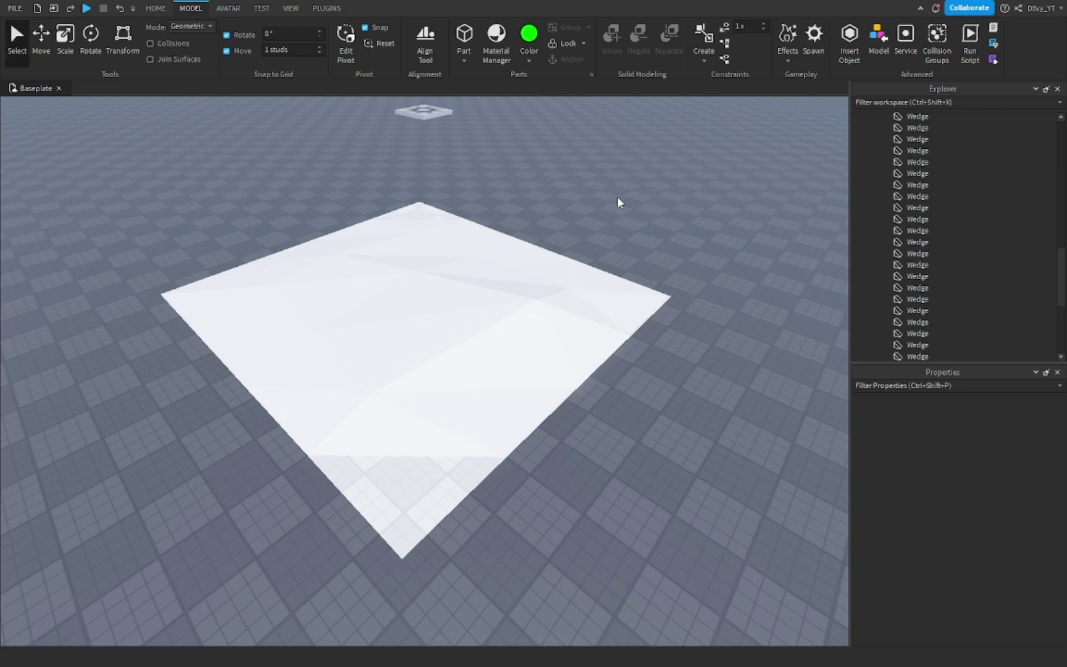
scroll(913, 192, "up", 5)
Colour all 64 wedges bright green and move the spawn pad nearer the terrain
left_click(908, 166)
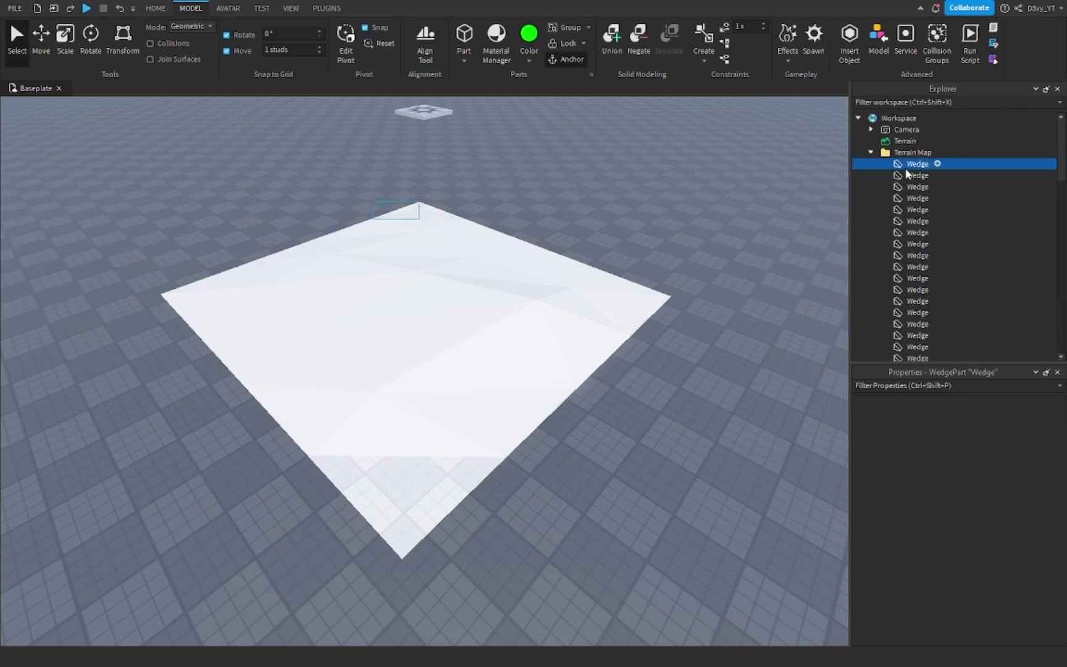
scroll(908, 206, "down", 5)
scroll(908, 209, "down", 5)
scroll(908, 210, "down", 1)
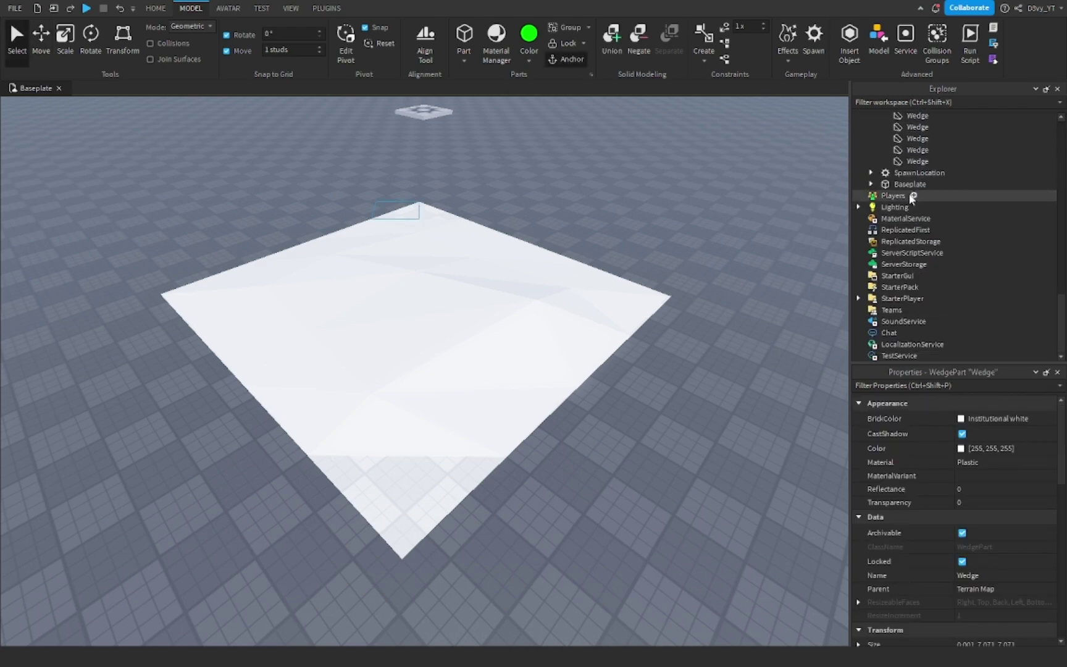
left_click(912, 162, "shift")
left_click(526, 59)
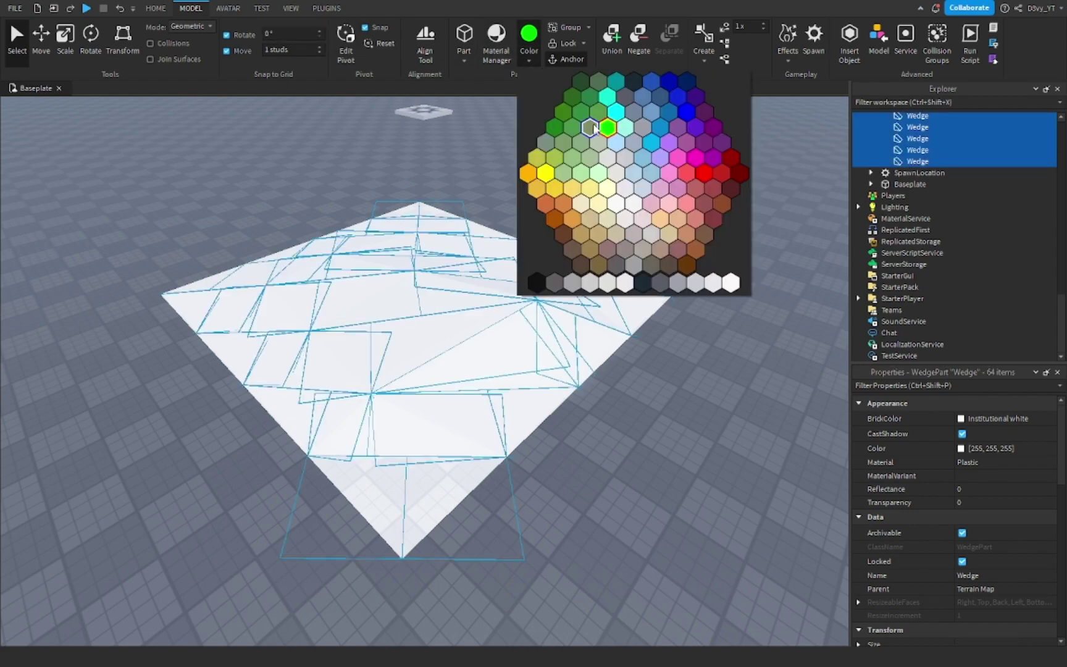
left_click(590, 126)
left_click(531, 50)
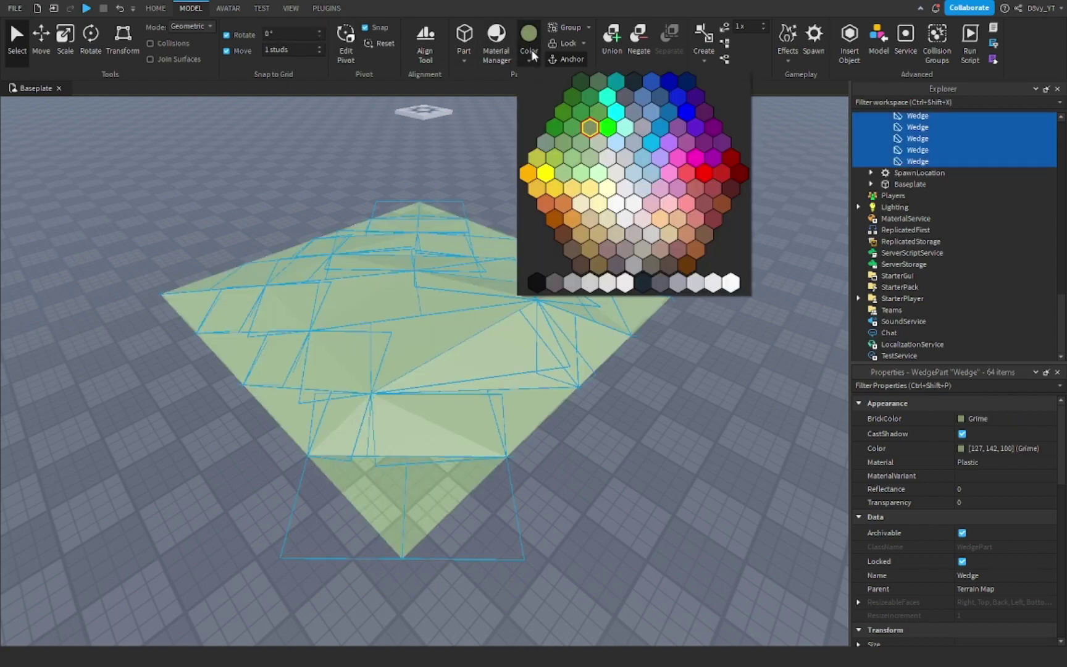
left_click(607, 127)
left_click(604, 153)
scroll(604, 153, "up", 5)
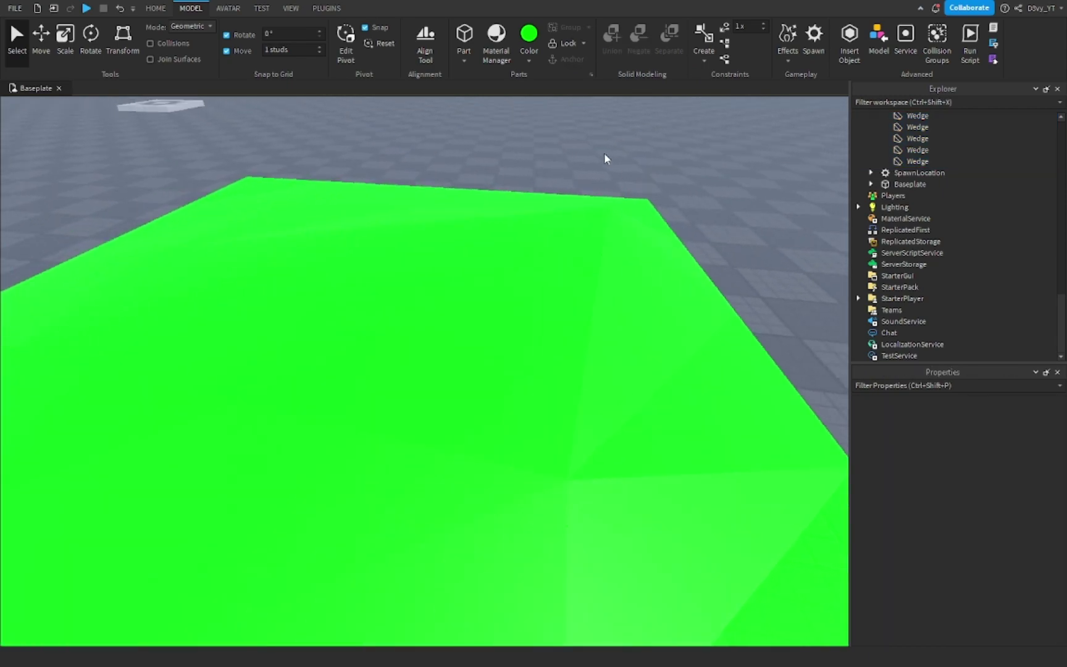
left_click_drag(168, 107, 332, 153)
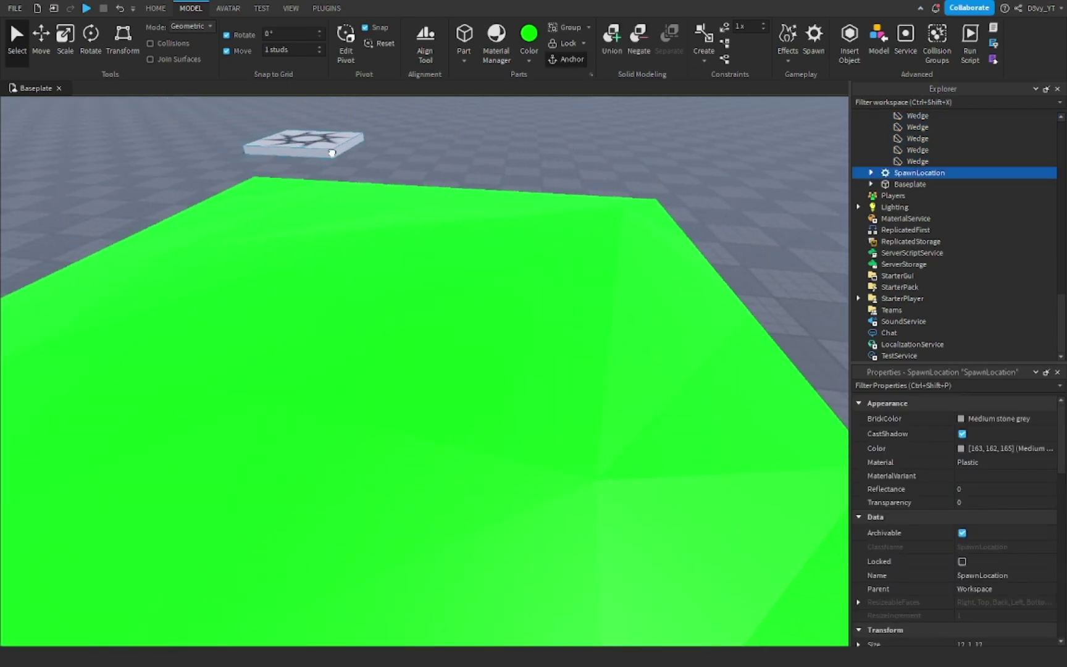
Playtest with F5 and walk the avatar over the green terrain using W, A and S
key("F5")
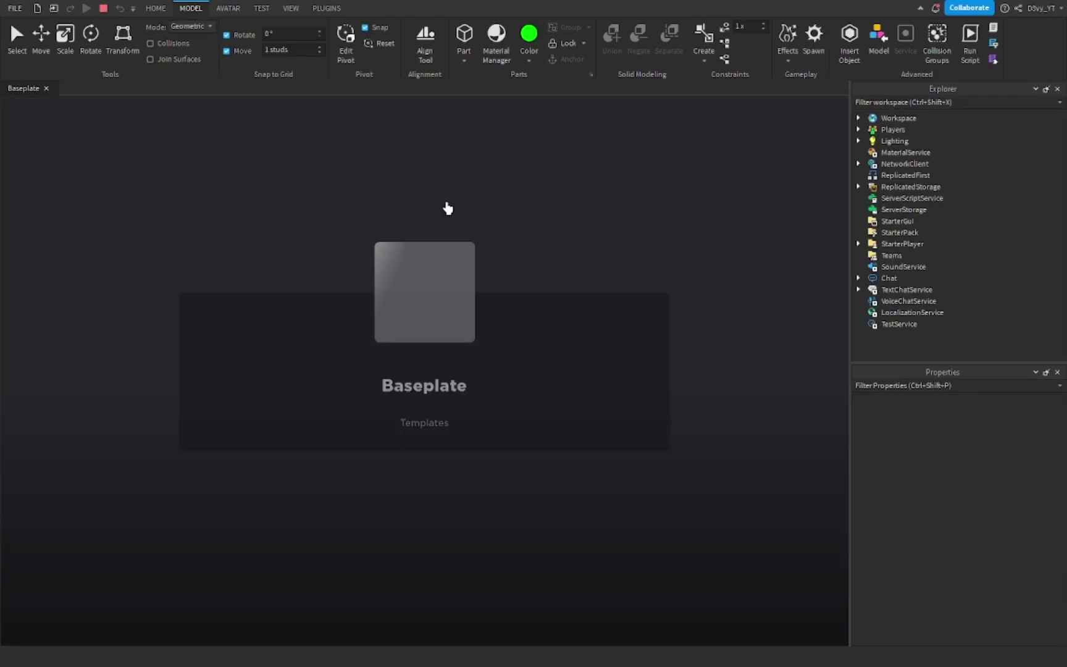
key("w")
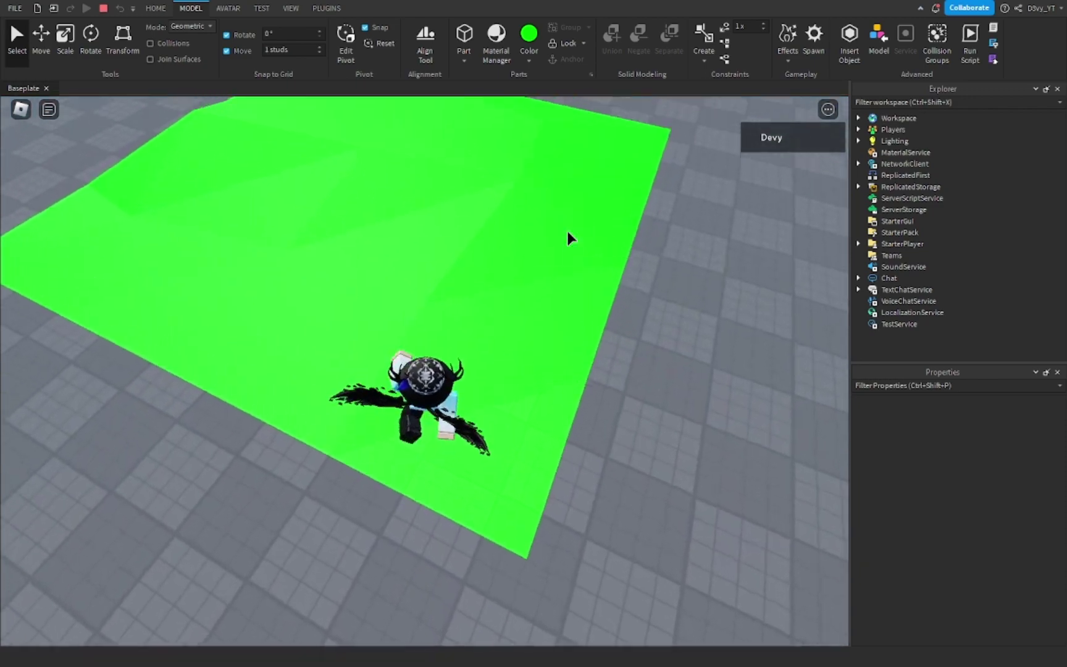
mouse_move(566, 228)
right_mouse_down()
mouse_move(533, 549)
mouse_move(533, 525)
right_mouse_up()
scroll(395, 498, "up", 3)
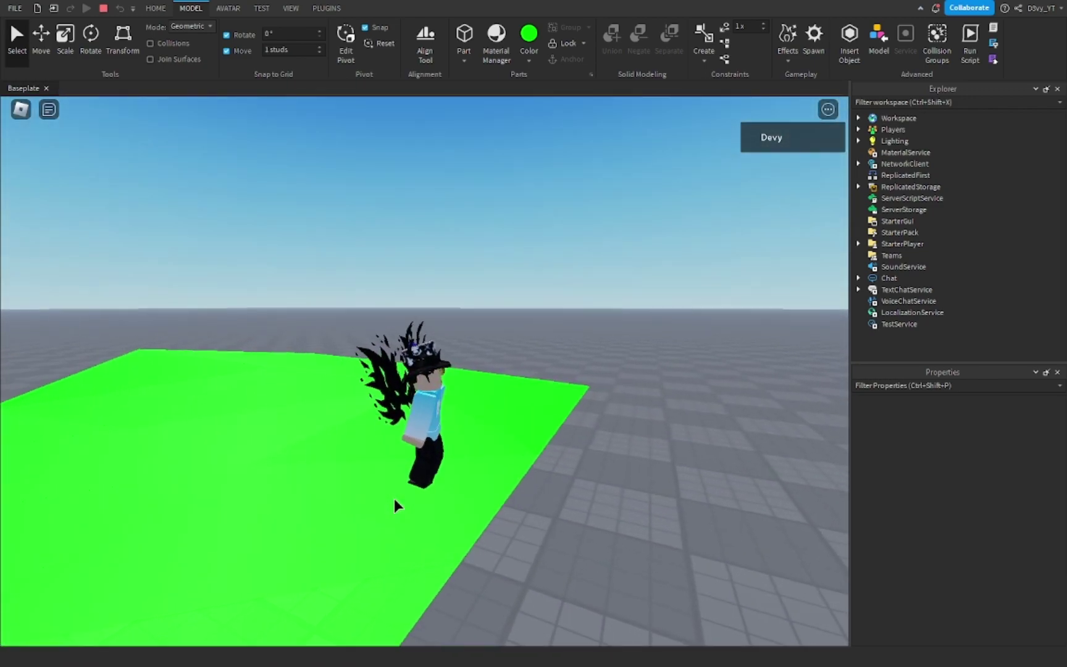
key("w")
mouse_move(428, 525)
right_mouse_down()
mouse_move(543, 373)
mouse_move(530, 345)
right_mouse_up()
key("a")
key("s")
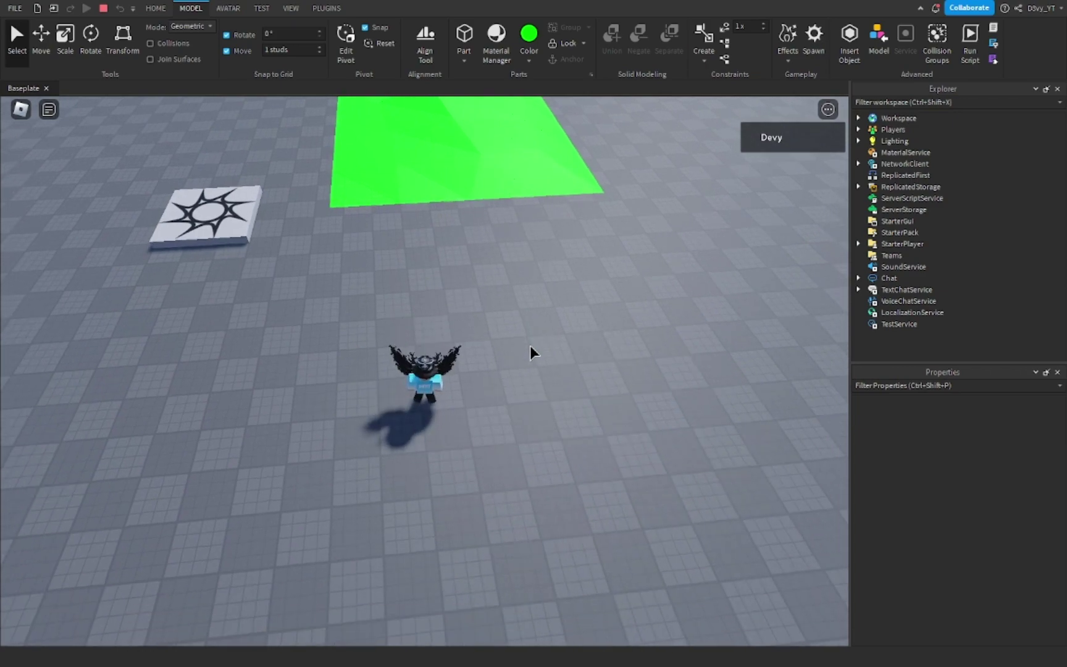